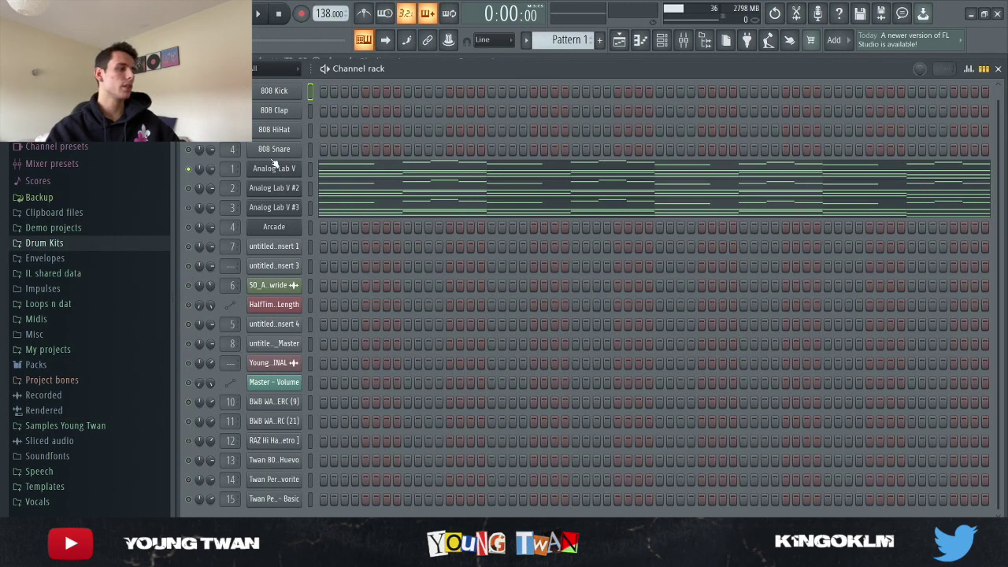
Step: Check the 808 Snare settings and the Analog Lab V instrument's Ariana Chords preset
left_click(274, 149)
left_click(560, 138)
left_click(285, 167)
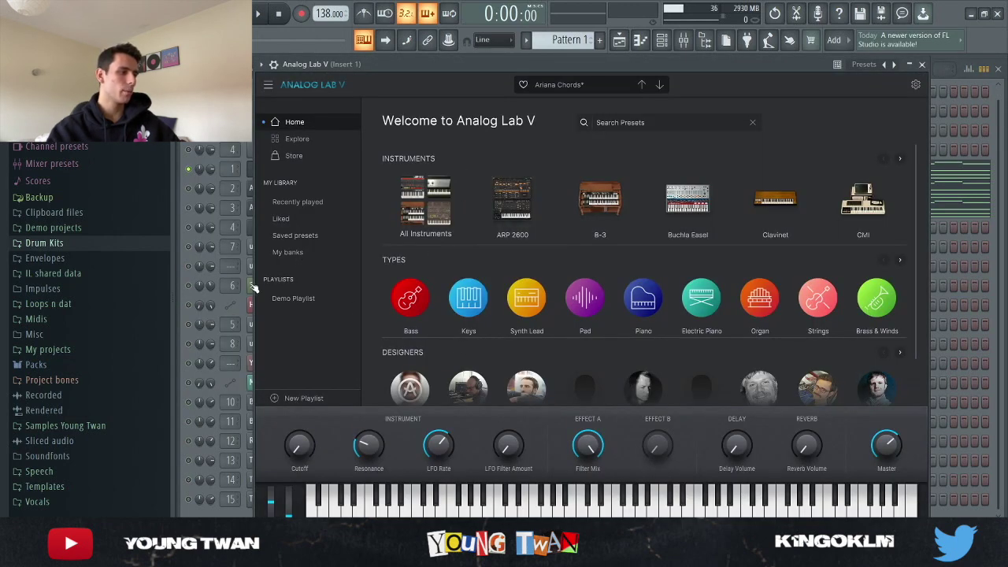
left_click(297, 139)
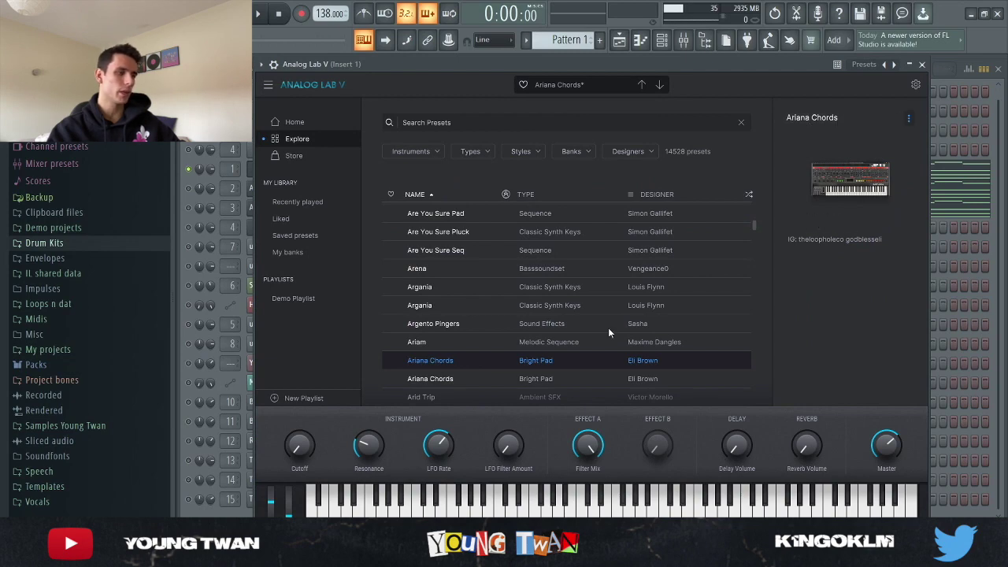
key("Escape")
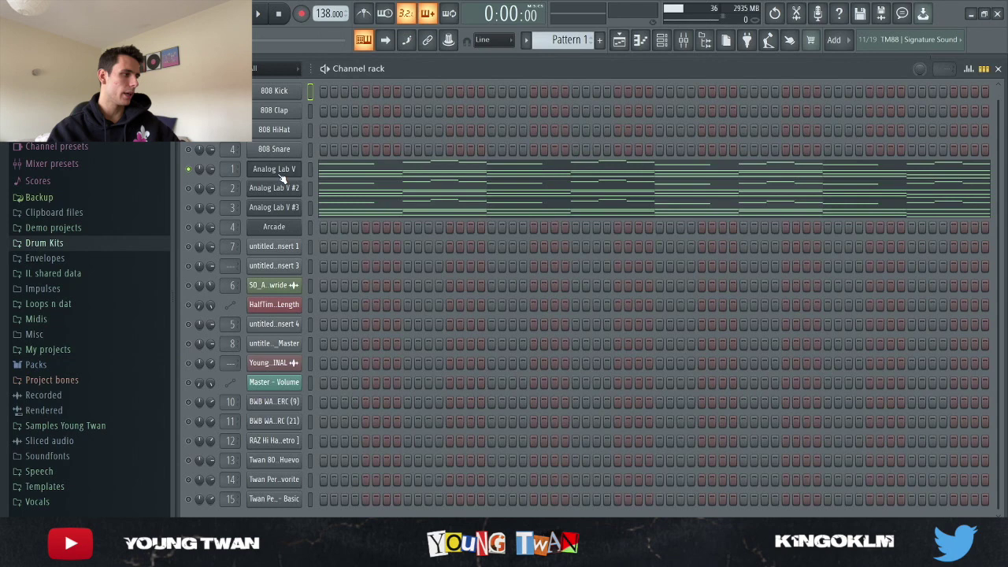
Step: Open the Analog Lab V piano roll and play the chord pattern
left_click(372, 170)
left_click(690, 45)
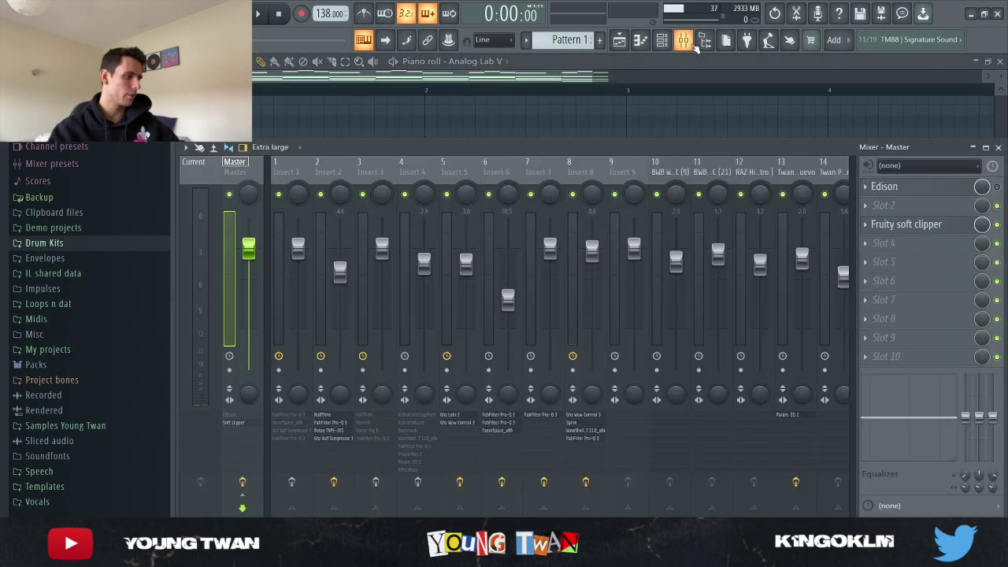
left_click(692, 44)
scroll(607, 198, "down", 6)
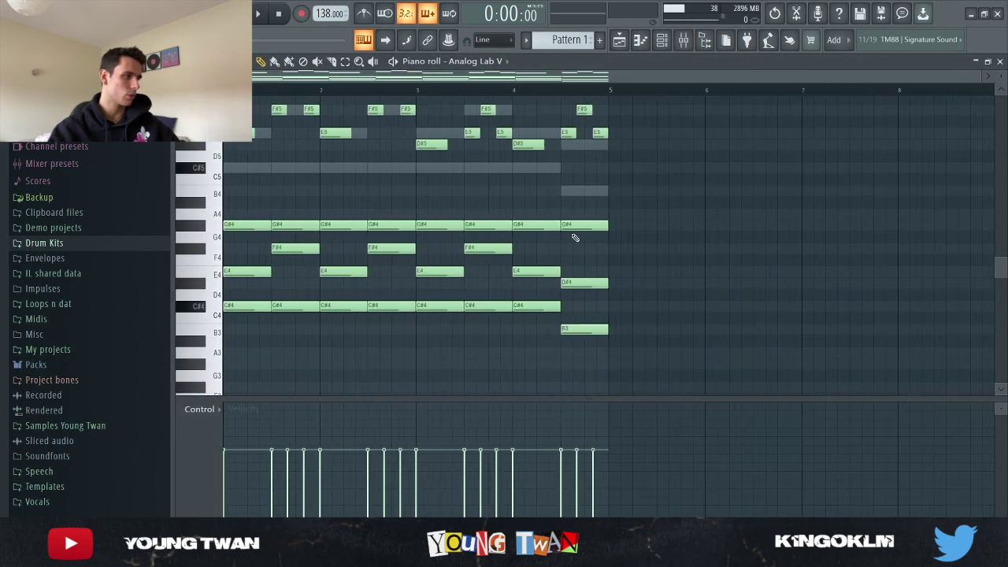
scroll(576, 238, "up", 2)
key("space")
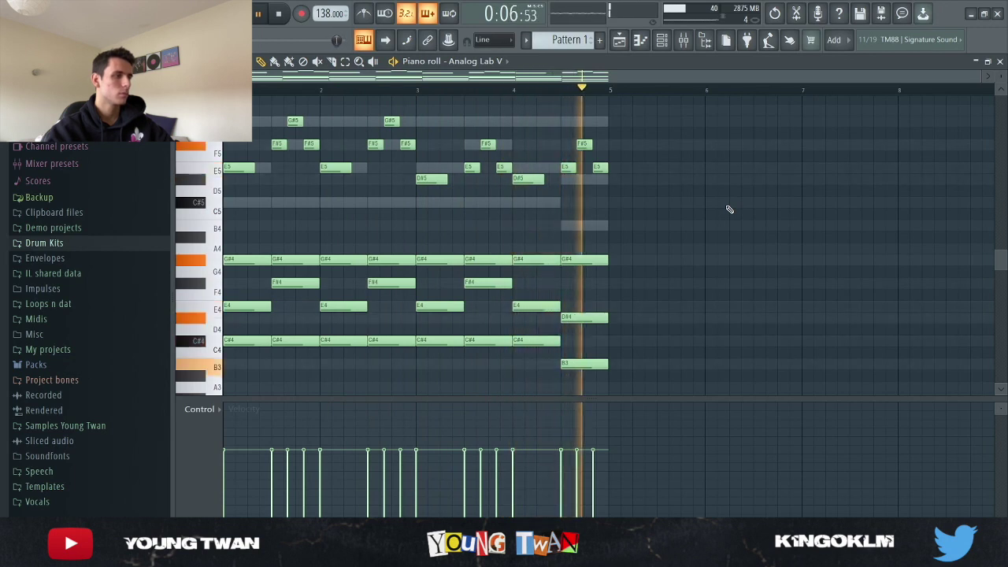
key("space")
Step: Mute the upper melody notes and replay the pattern with only the lower chords
mouse_move(613, 187)
left_mouse_down()
mouse_move(581, 134)
mouse_move(561, 185)
mouse_move(509, 163)
mouse_move(455, 175)
mouse_move(407, 157)
mouse_move(391, 134)
mouse_move(340, 167)
mouse_move(281, 135)
mouse_move(270, 155)
mouse_move(300, 117)
mouse_move(236, 169)
left_mouse_up()
scroll(649, 197, "down", 2)
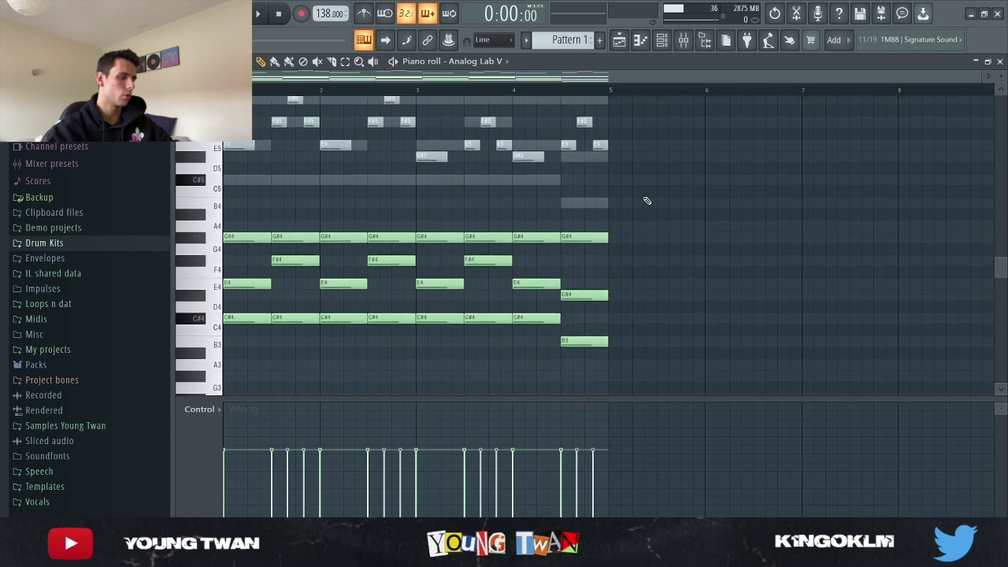
scroll(242, 275, "up", 3)
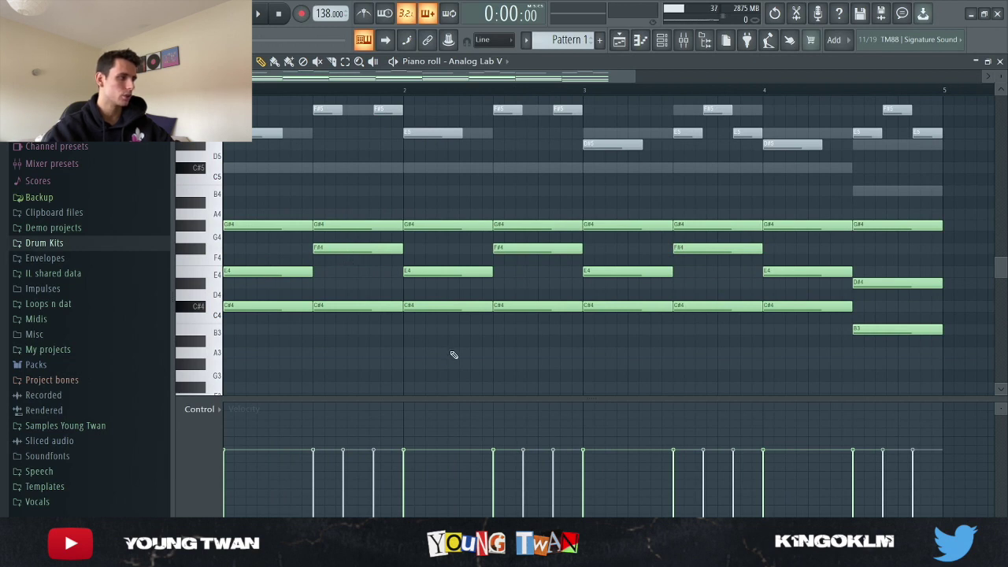
key("space")
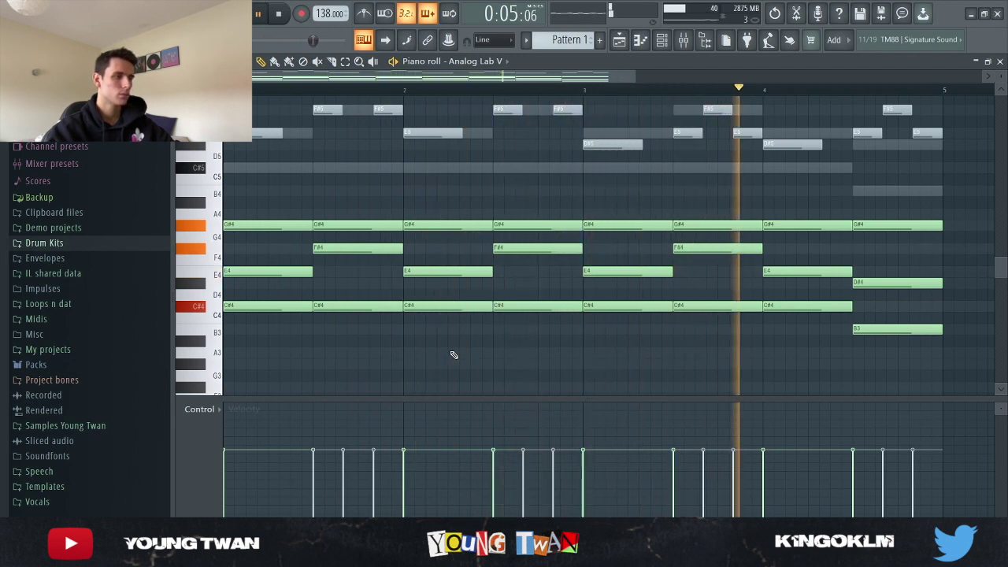
key("space")
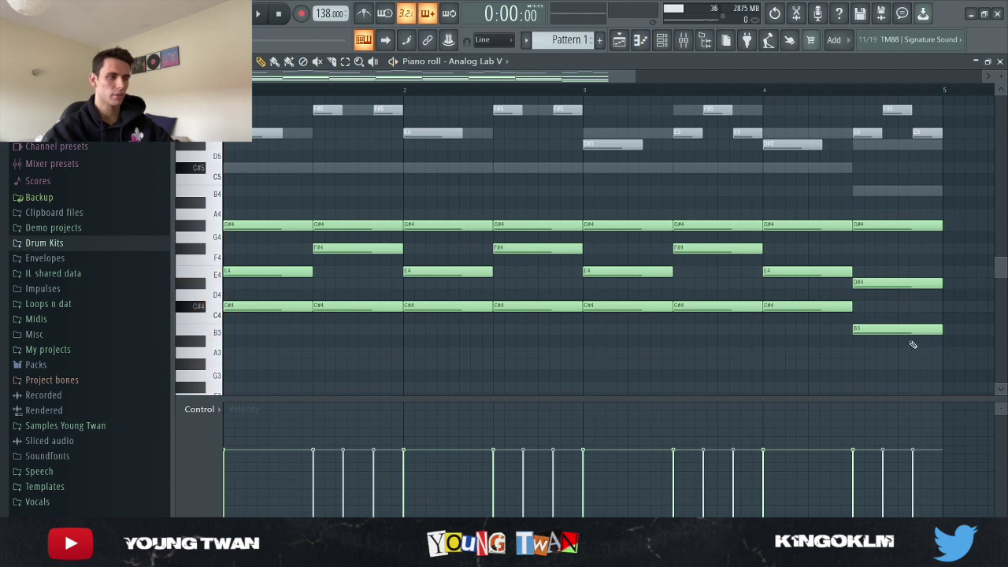
Step: Audition the top line alone with the lower notes muted, then unmute every greyed note
scroll(755, 252, "up", 3)
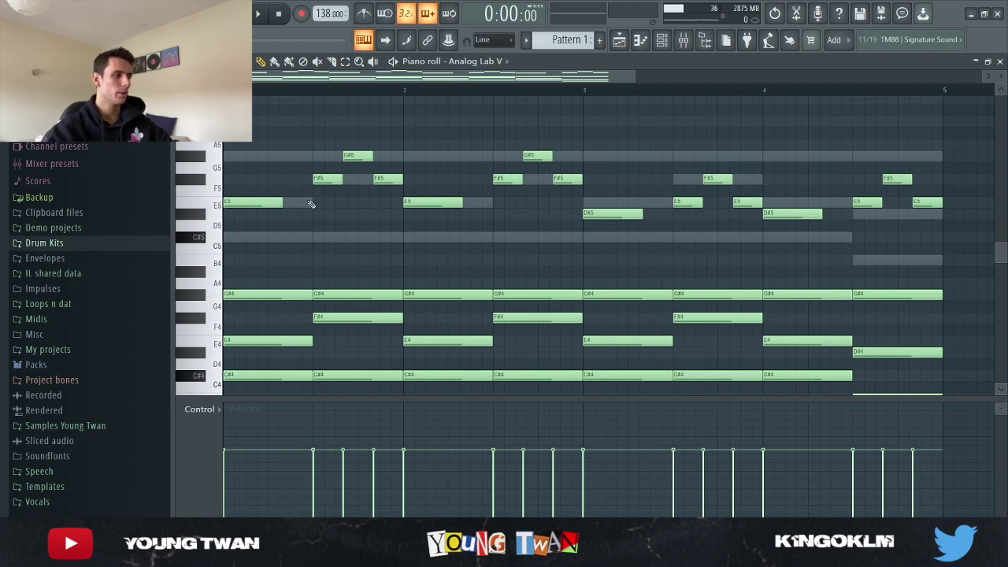
mouse_move(266, 270)
left_mouse_down()
mouse_move(252, 395)
mouse_move(347, 292)
mouse_move(364, 373)
mouse_move(486, 276)
mouse_move(638, 256)
mouse_move(704, 261)
mouse_move(713, 237)
mouse_move(732, 371)
mouse_move(815, 255)
mouse_move(855, 315)
mouse_move(889, 296)
mouse_move(894, 372)
left_mouse_up()
key("space")
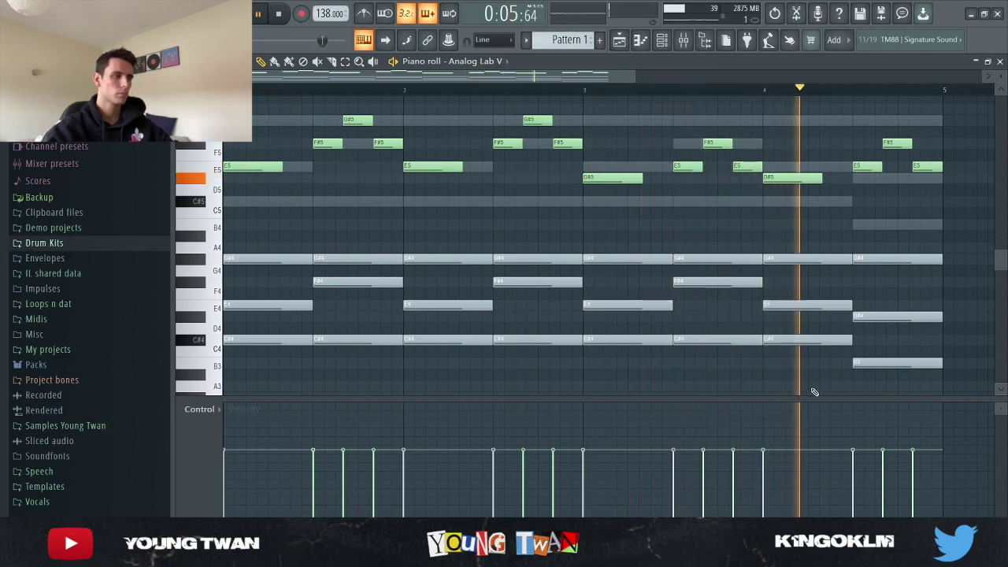
key("space")
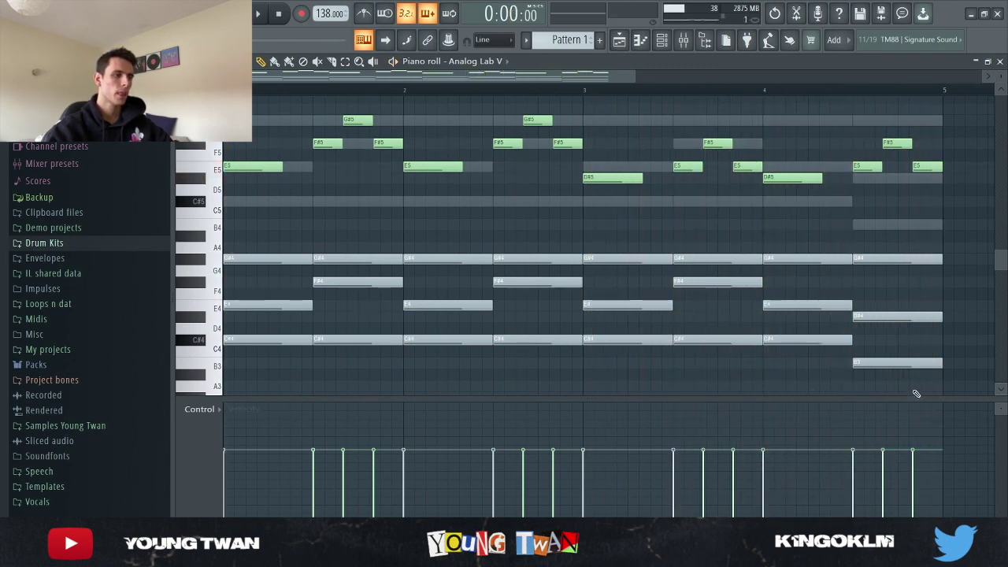
mouse_move(913, 380)
left_mouse_down()
mouse_move(850, 244)
mouse_move(604, 371)
mouse_move(315, 264)
mouse_move(236, 339)
left_mouse_up()
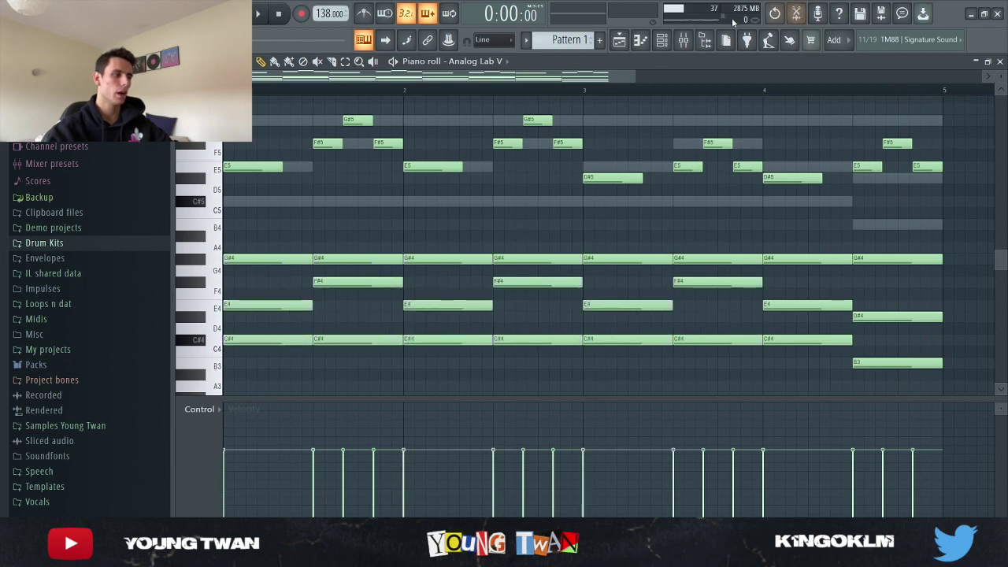
Step: Show the mixer and inspect Insert 1's first FabFilter Pro-Q 3
left_click(684, 39)
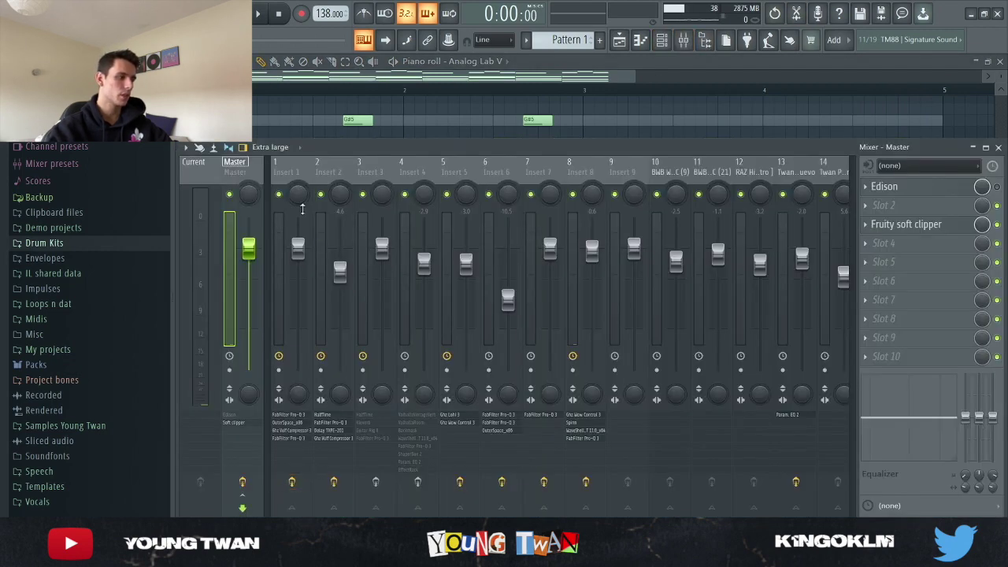
left_click(905, 186)
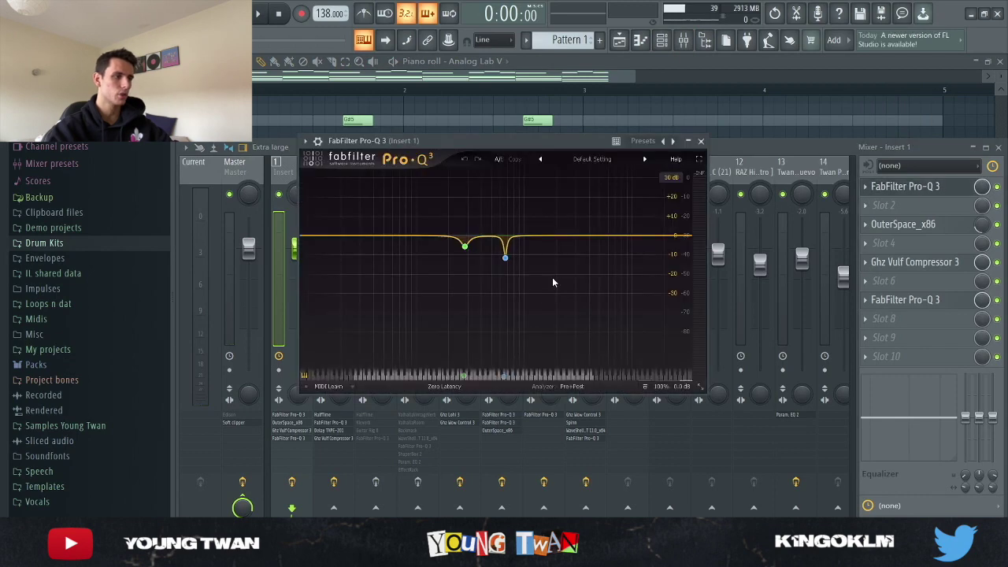
left_click(914, 187)
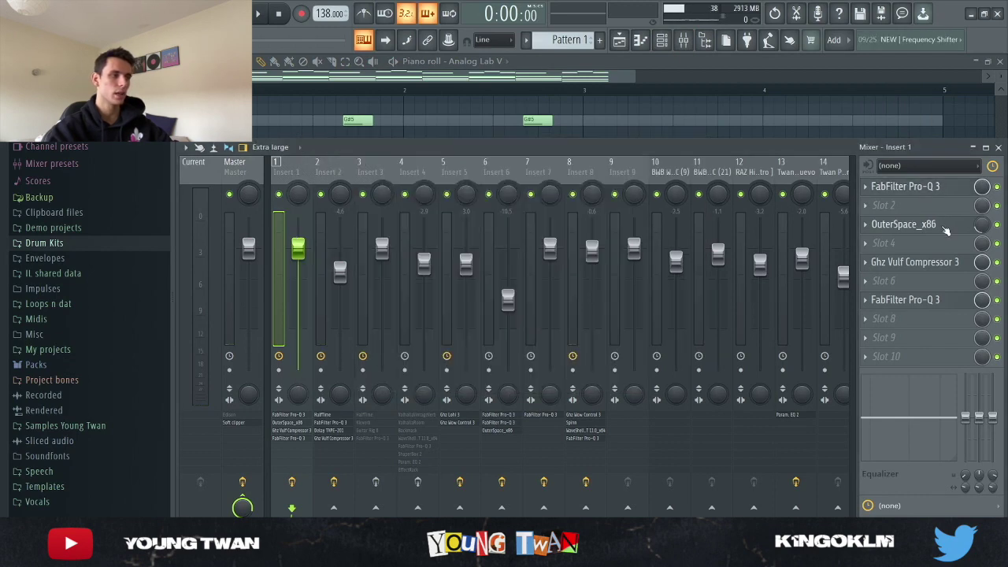
Step: Inspect Insert 1's OuterSpace reverb, repositioning its window before closing it
left_click(933, 229)
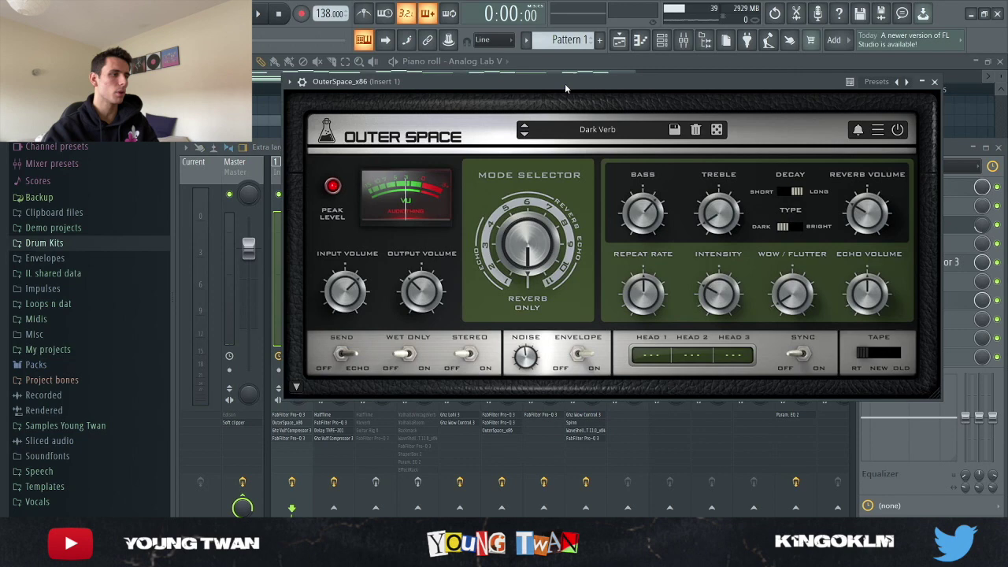
left_click_drag(580, 83, 483, 82)
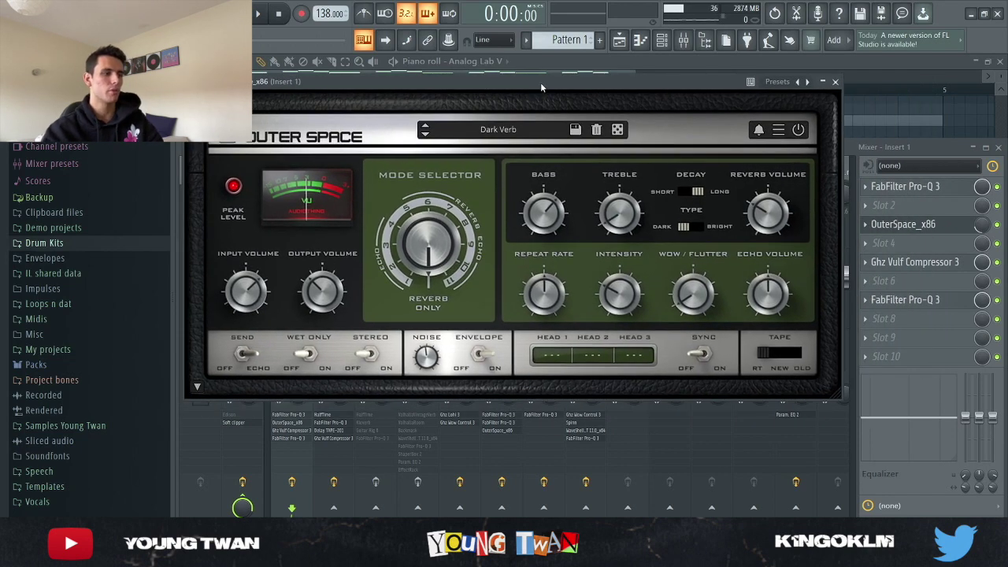
left_click_drag(552, 82, 557, 80)
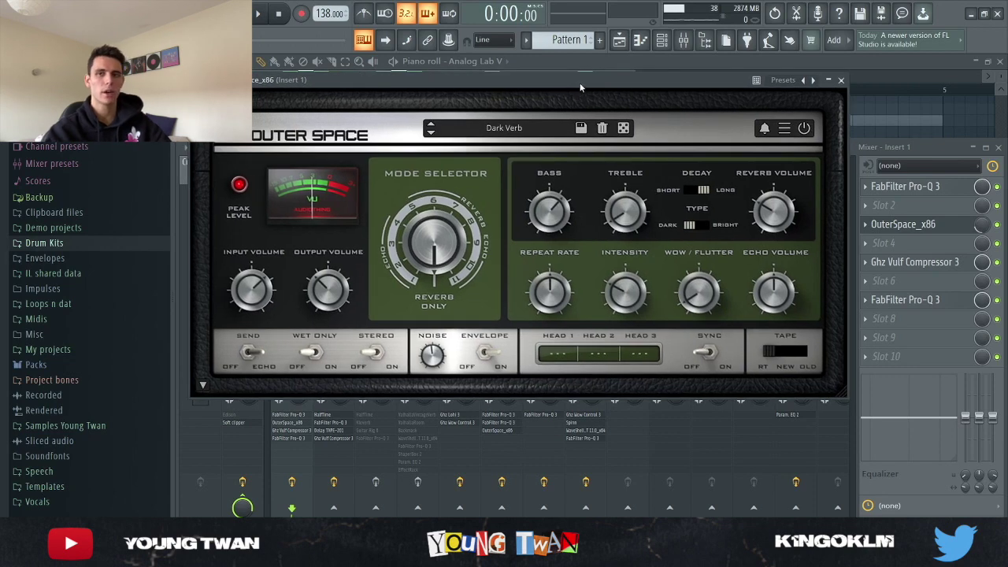
left_click_drag(576, 82, 594, 81)
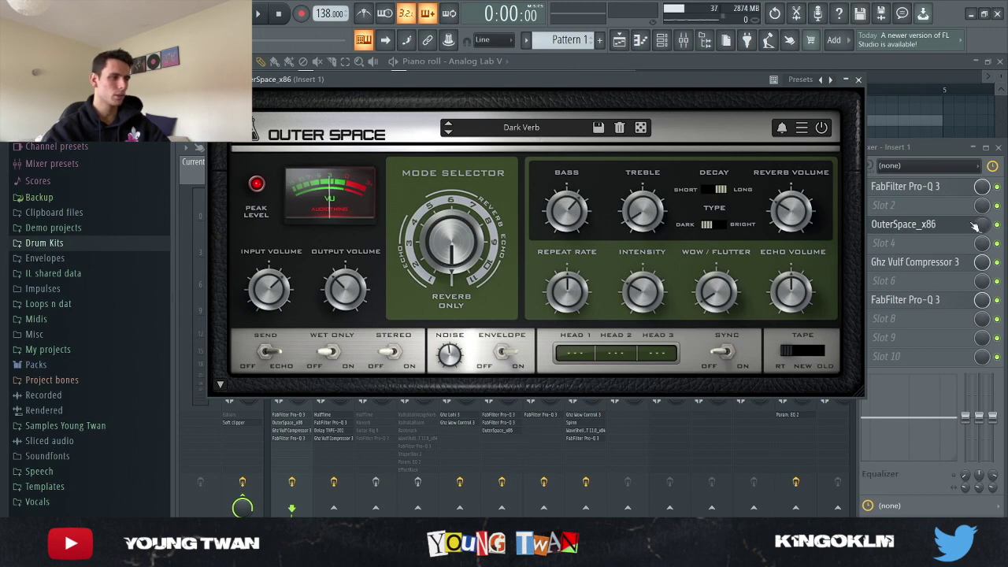
left_click(943, 227)
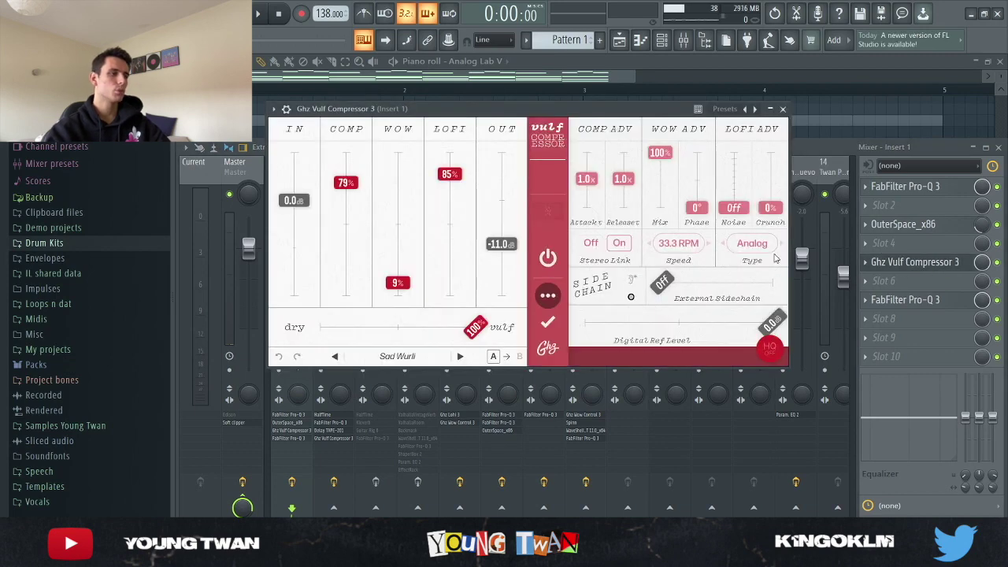
Step: Inspect Insert 1's Ghz Vulf Compressor 3 and second FabFilter Pro-Q 3
left_click_drag(439, 112, 437, 122)
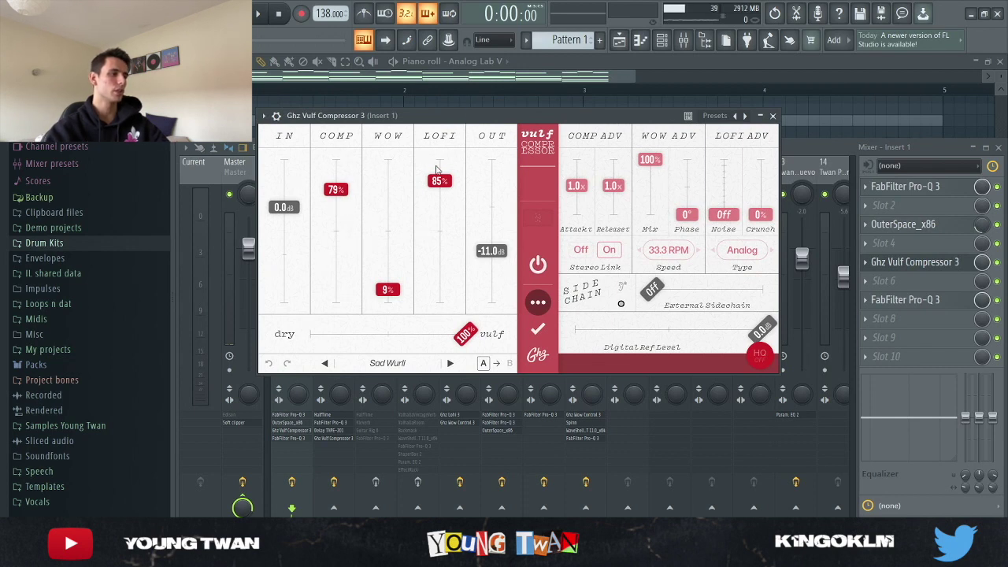
left_click(774, 116)
left_click(906, 300)
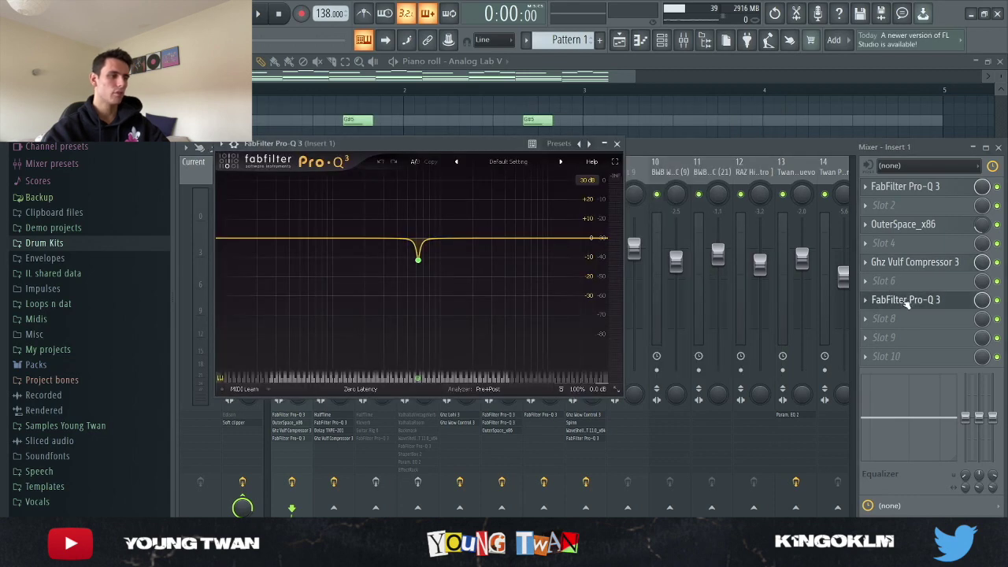
mouse_move(444, 261)
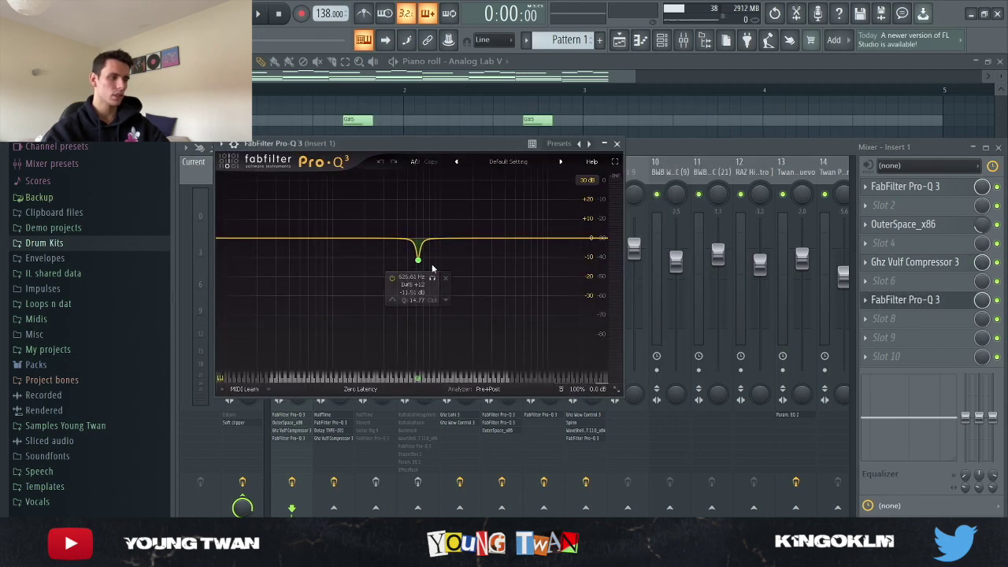
left_click(906, 300)
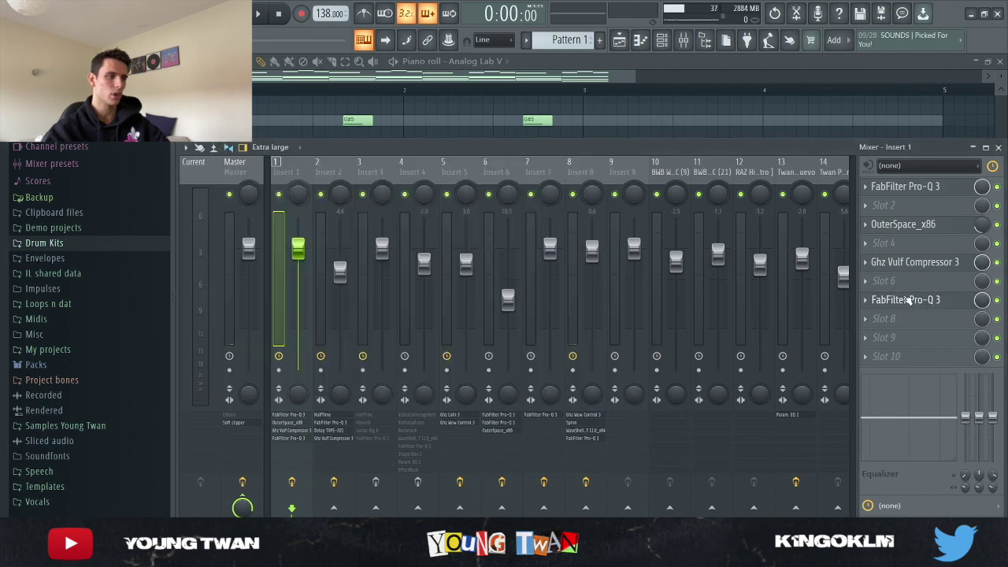
Step: Hide the mixer with F9 and play the Analog Lab V pattern
key("F9")
key("space")
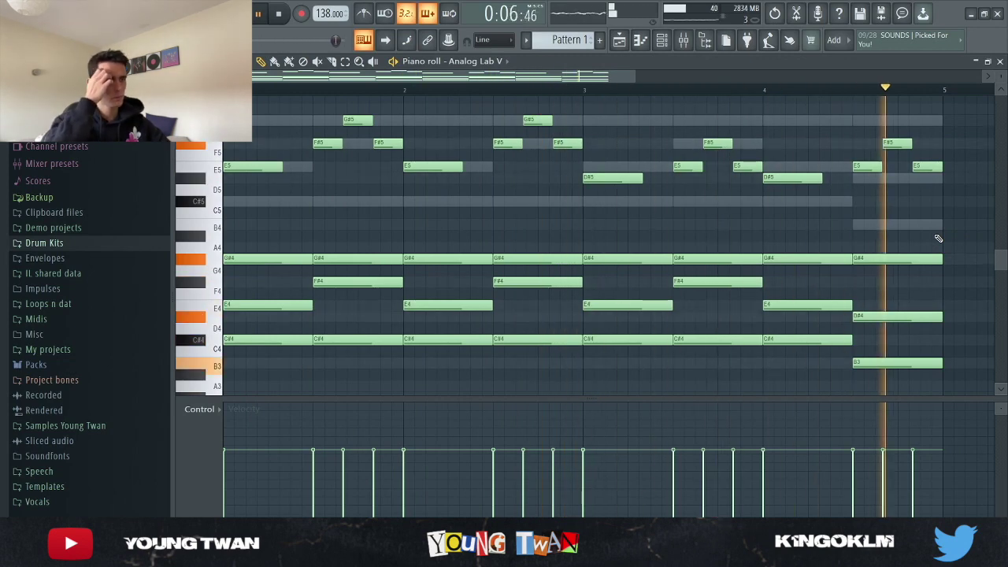
key("space")
Step: Check Analog Lab V #2's Easier preset, then open its melody piano roll
left_click(666, 42)
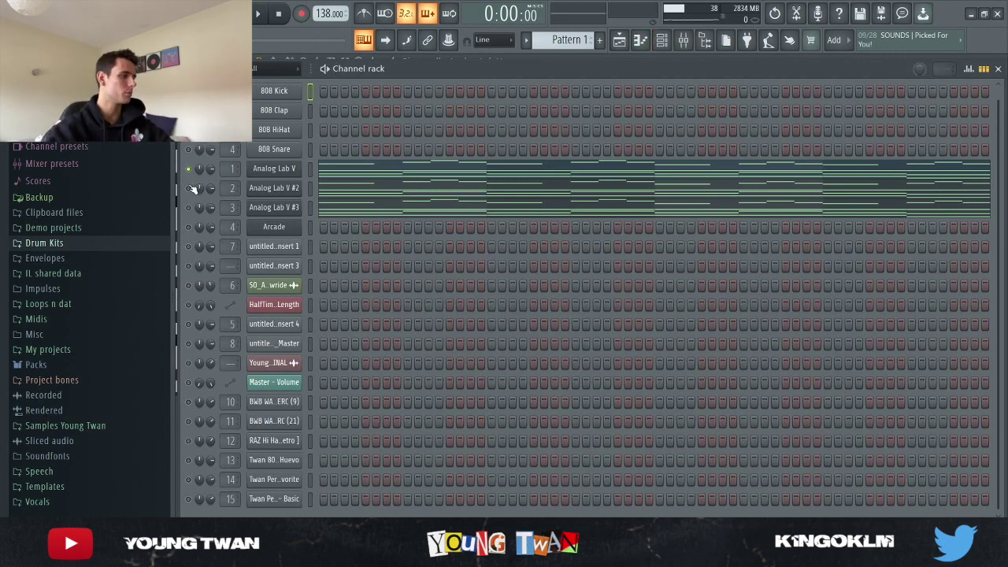
left_click(268, 189)
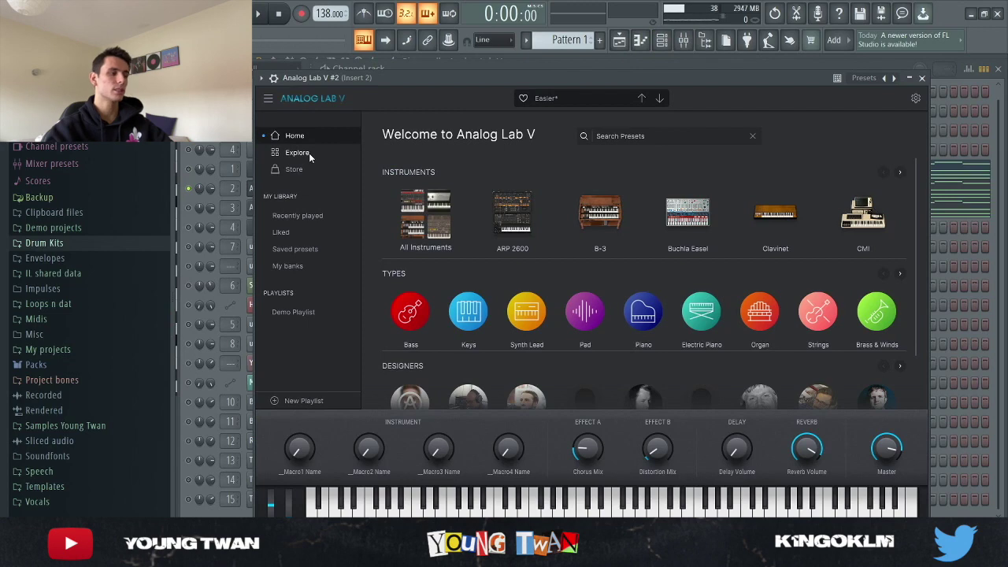
left_click(297, 152)
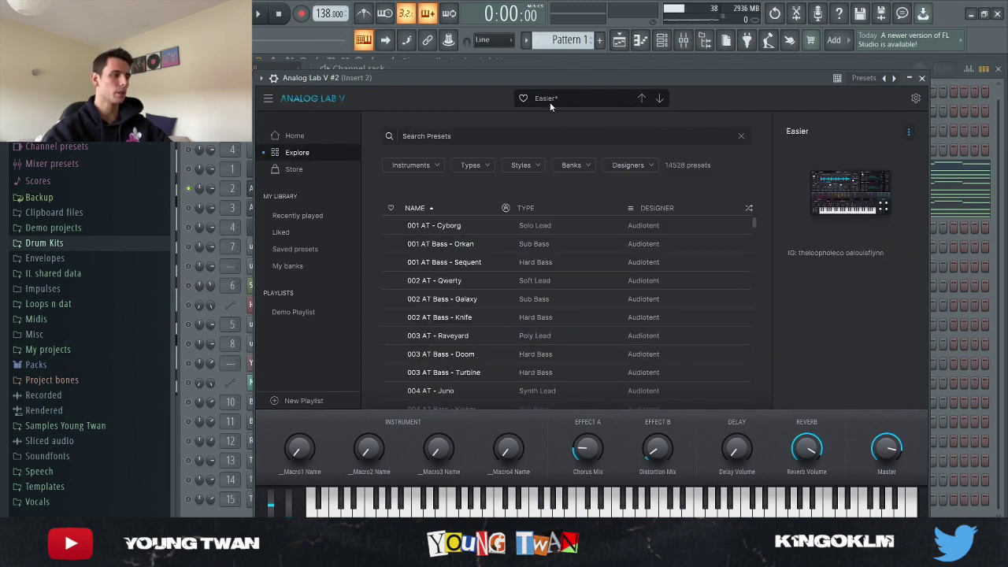
key("Escape")
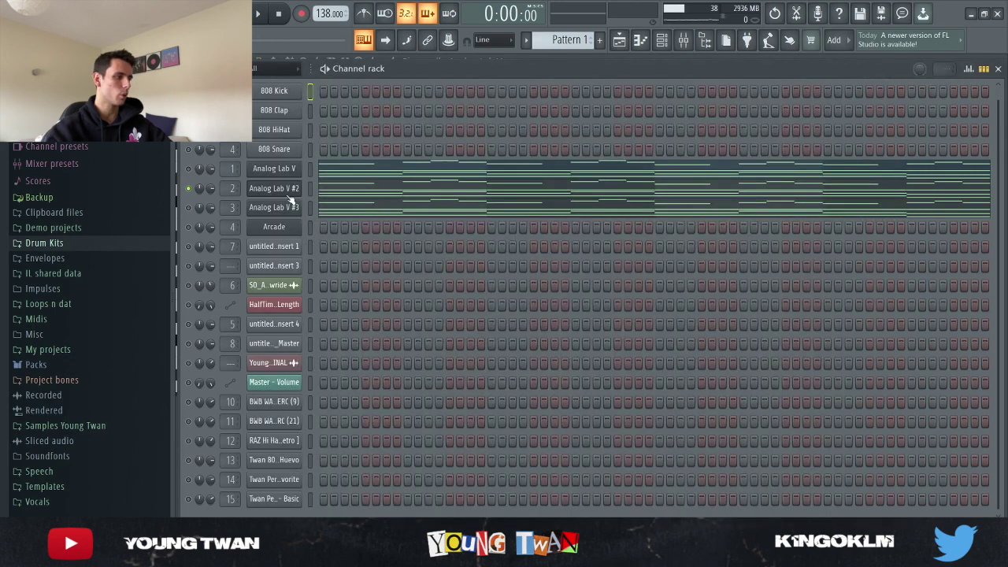
left_click(359, 196)
scroll(562, 234, "up", 3)
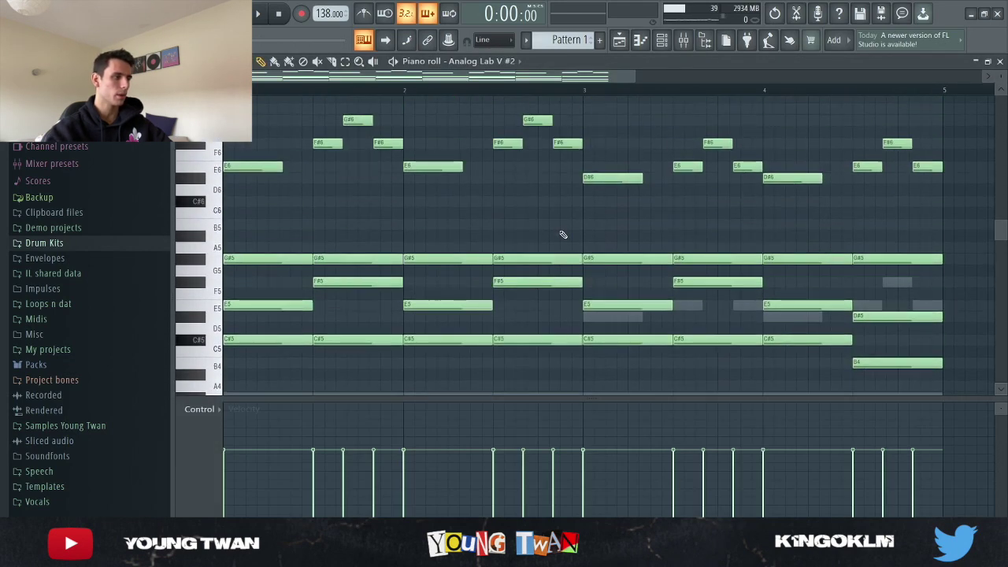
Step: Select Insert 2 in the mixer, play the Analog Lab V #2 melody, then reopen the mixer
left_click(684, 40)
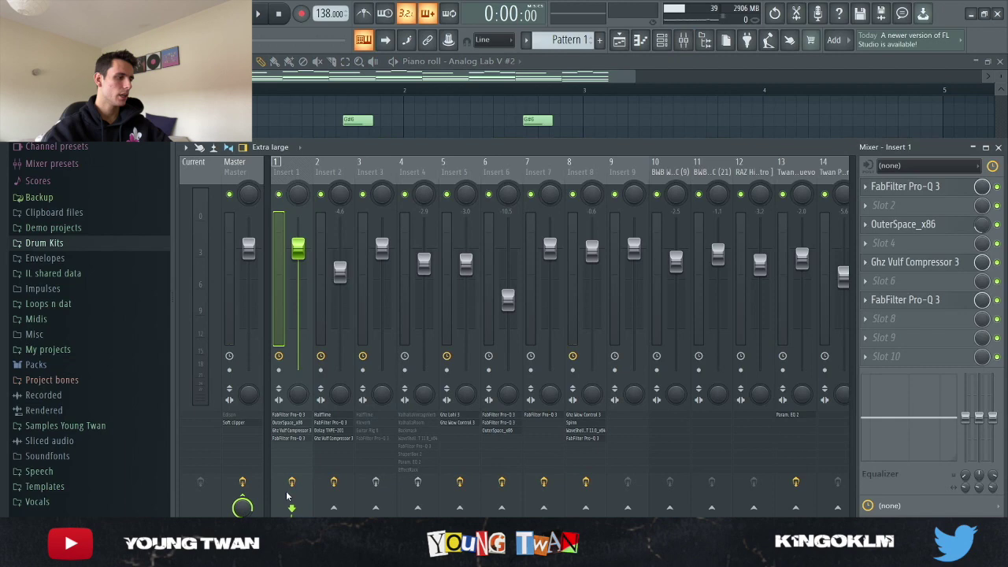
left_click(333, 480)
key("F9")
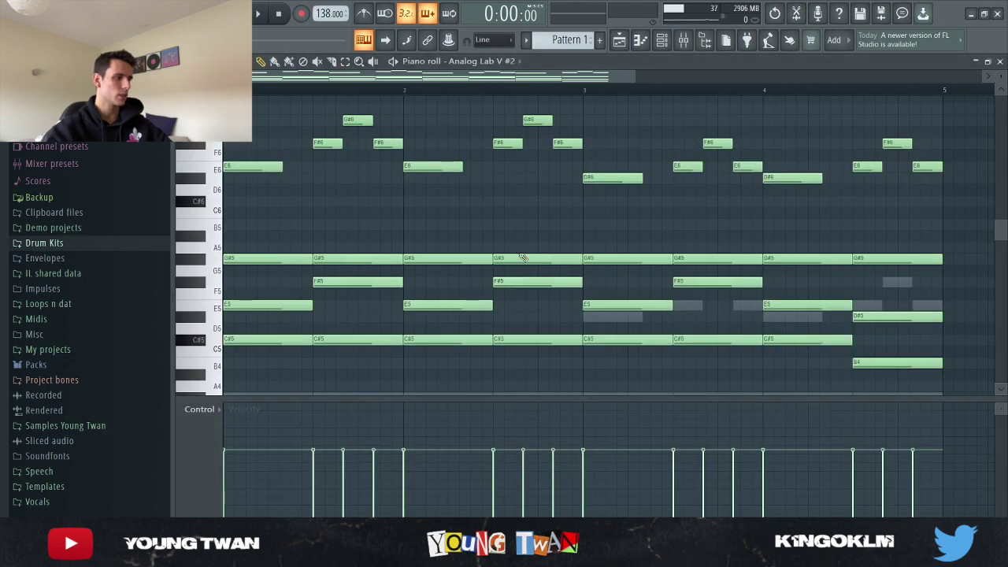
key("space")
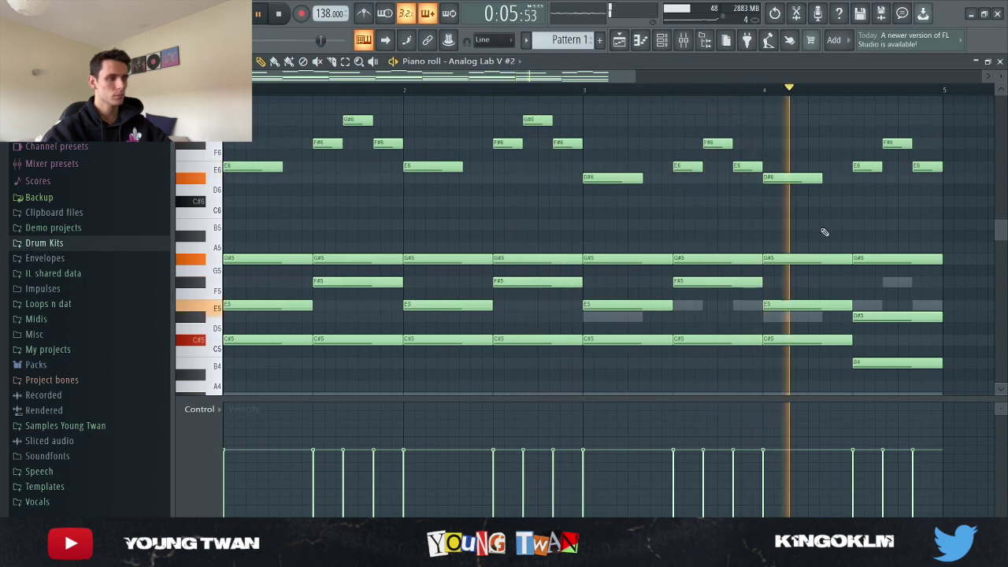
key("space")
key("F9")
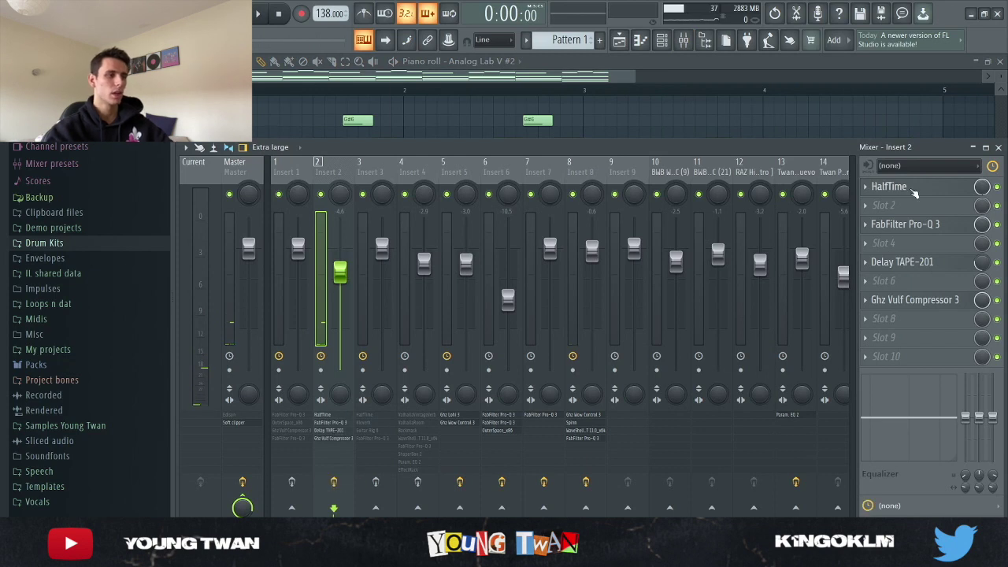
Step: Raise Insert 2's HalfTime Smooth setting from Sust. 1.2ms to FX 500ms
left_click(912, 191)
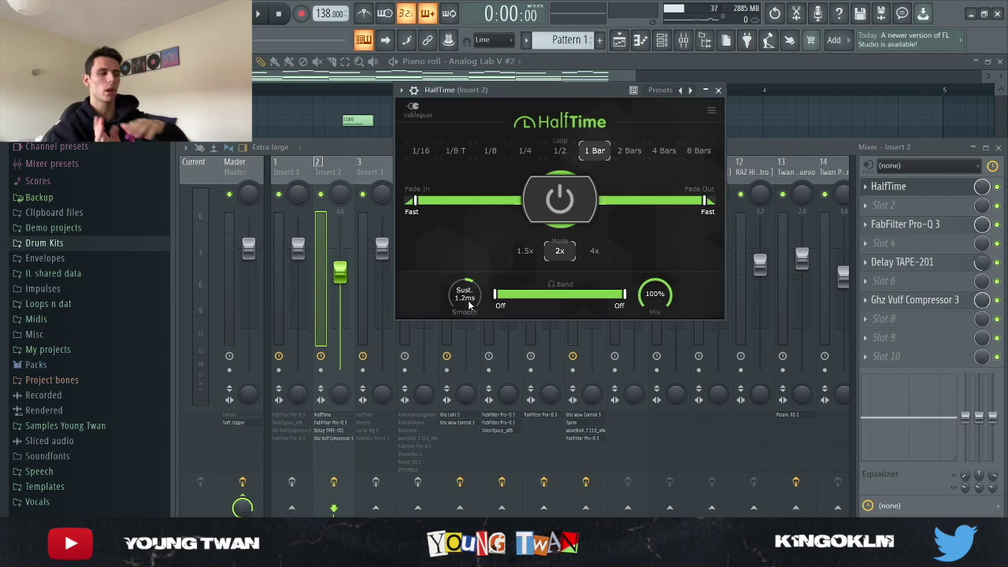
scroll(468, 302, "up", 3)
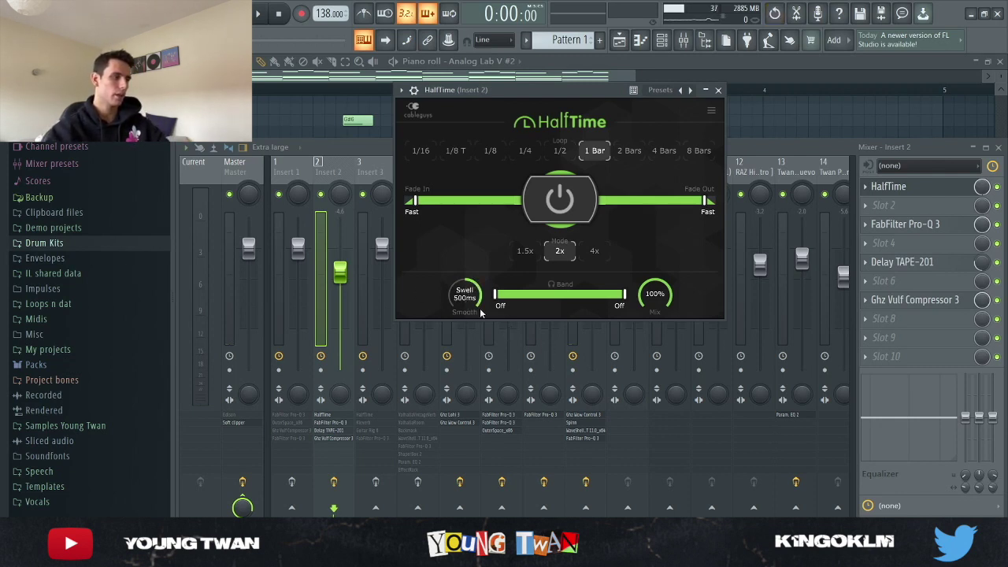
scroll(464, 295, "up", 2)
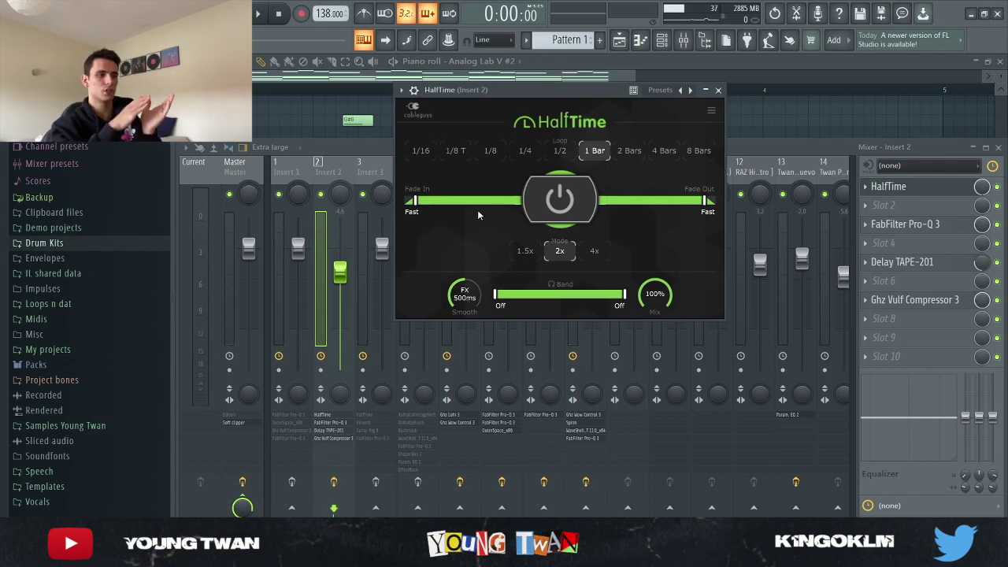
Step: In the playlist, select Track 6's HalfTime automation and Track 1's clips, then play from bar 17
key("F5")
scroll(868, 179, "up", 3)
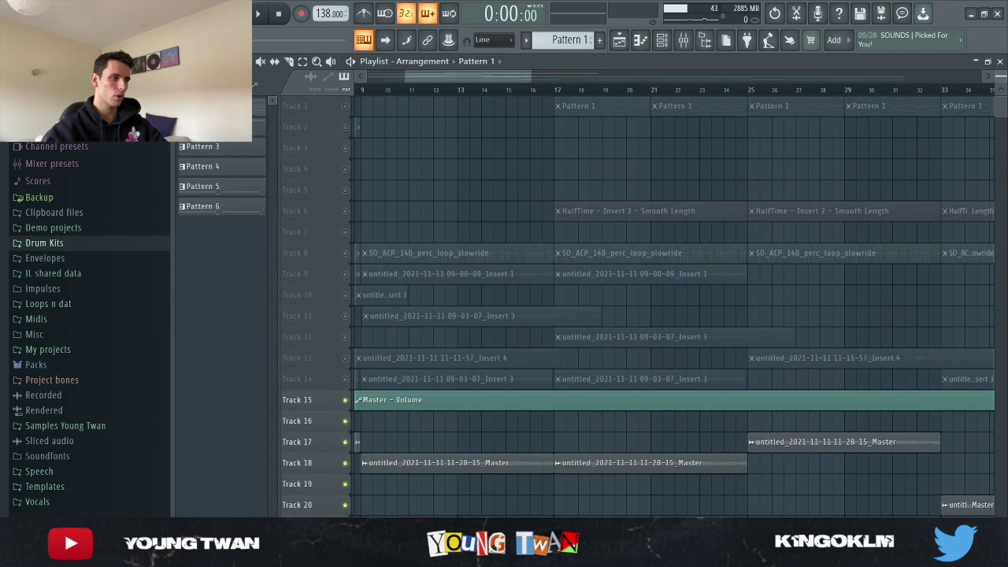
left_click(345, 302)
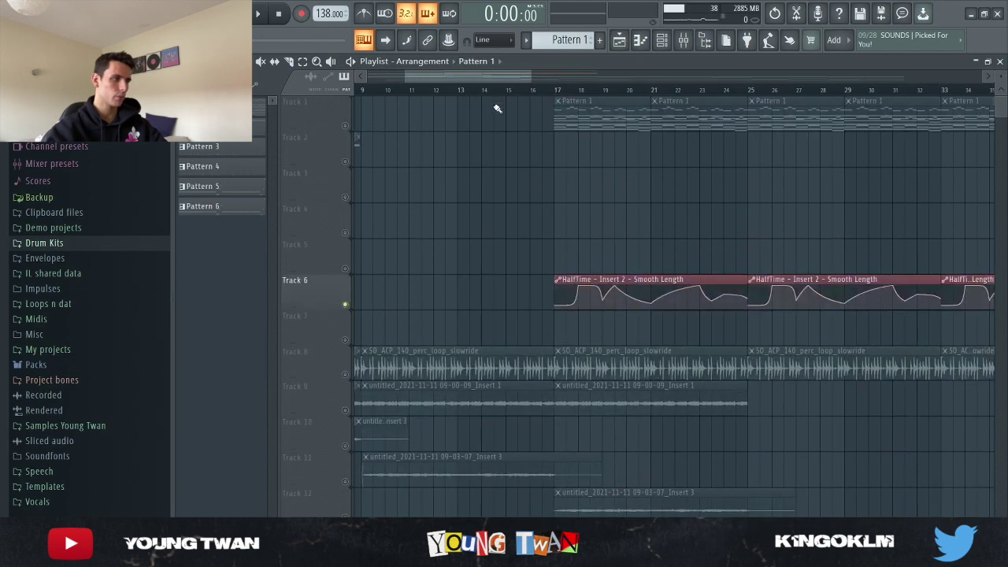
left_click(345, 126)
key("space")
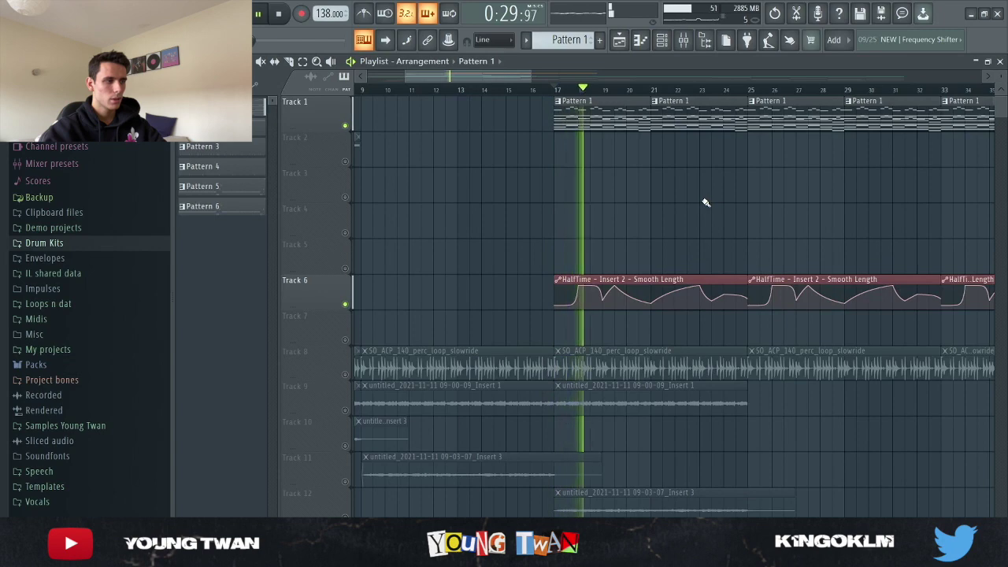
left_click(683, 41)
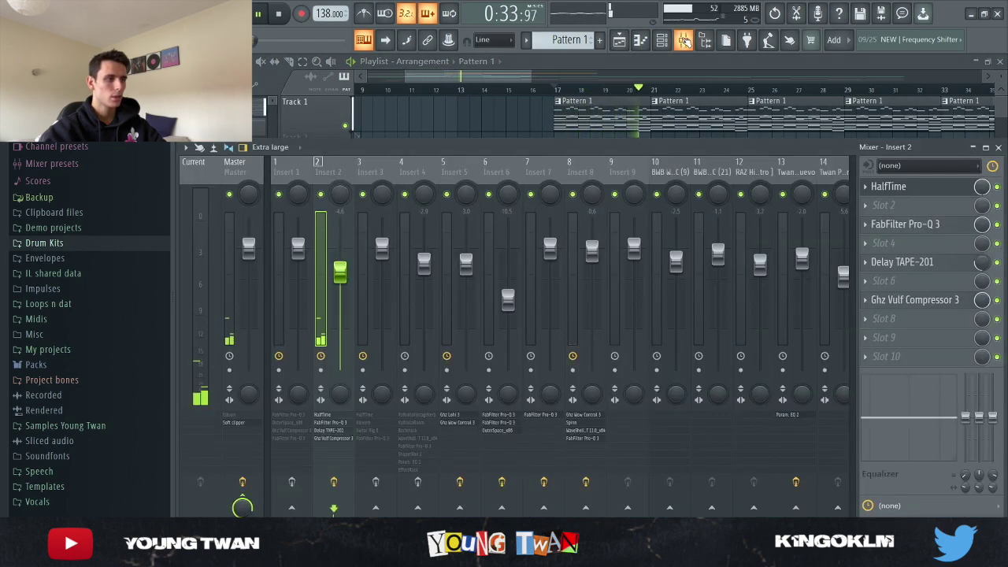
left_click(683, 41)
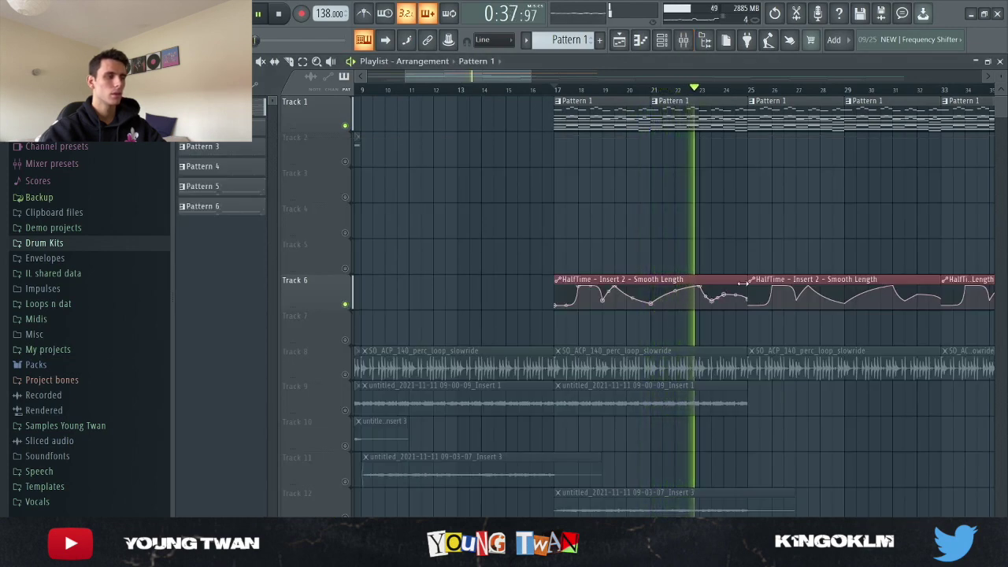
key("space")
left_click(683, 41)
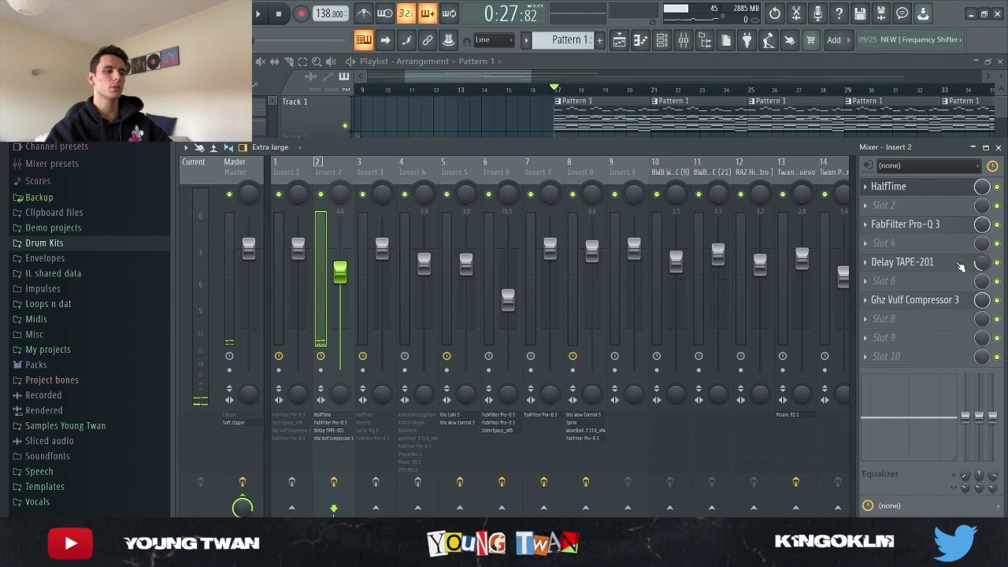
left_click(902, 263)
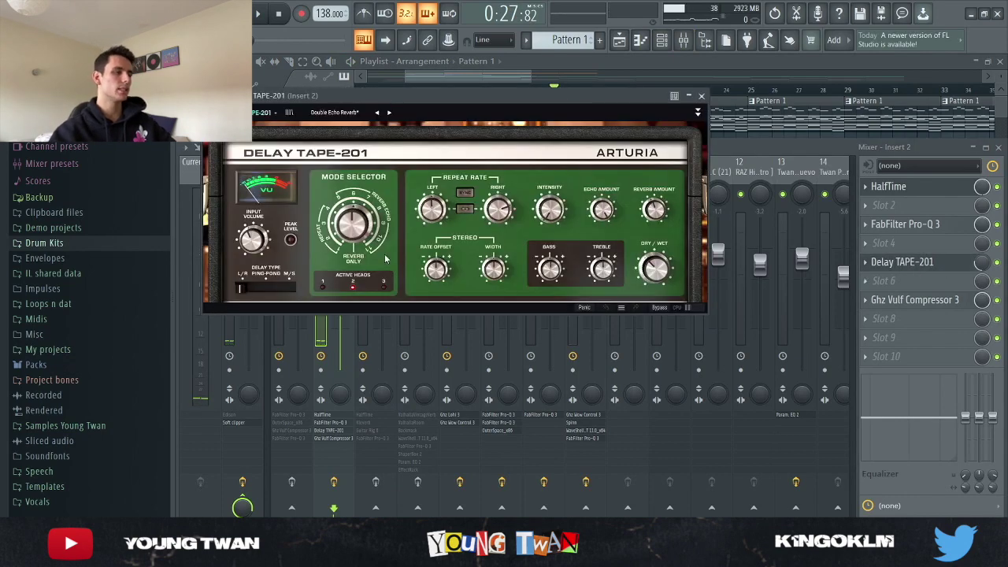
left_click_drag(414, 102, 530, 107)
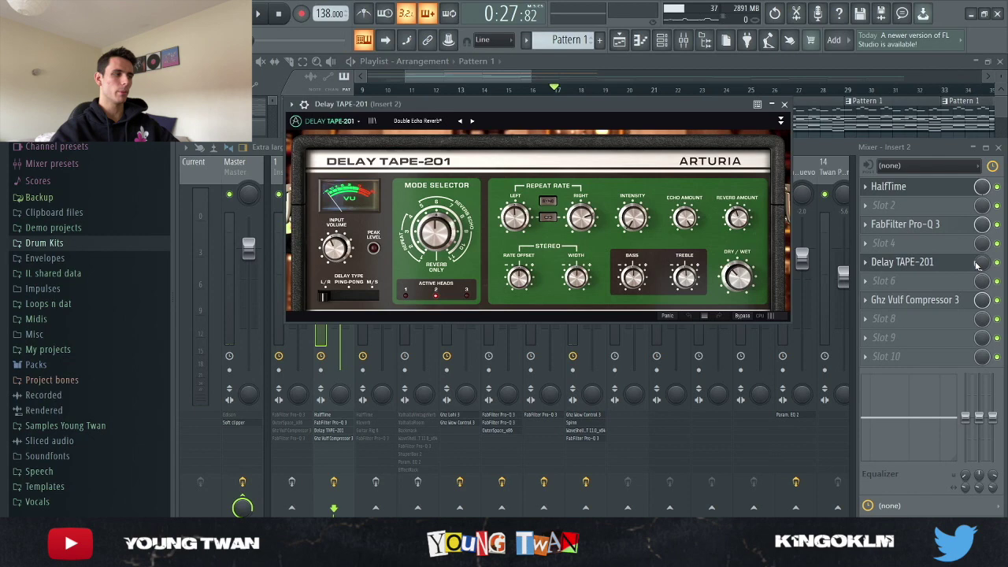
Step: Close Delay TAPE-201, inspect the Vulf Compressor, hide the mixer, and play from bar 17
left_click(945, 262)
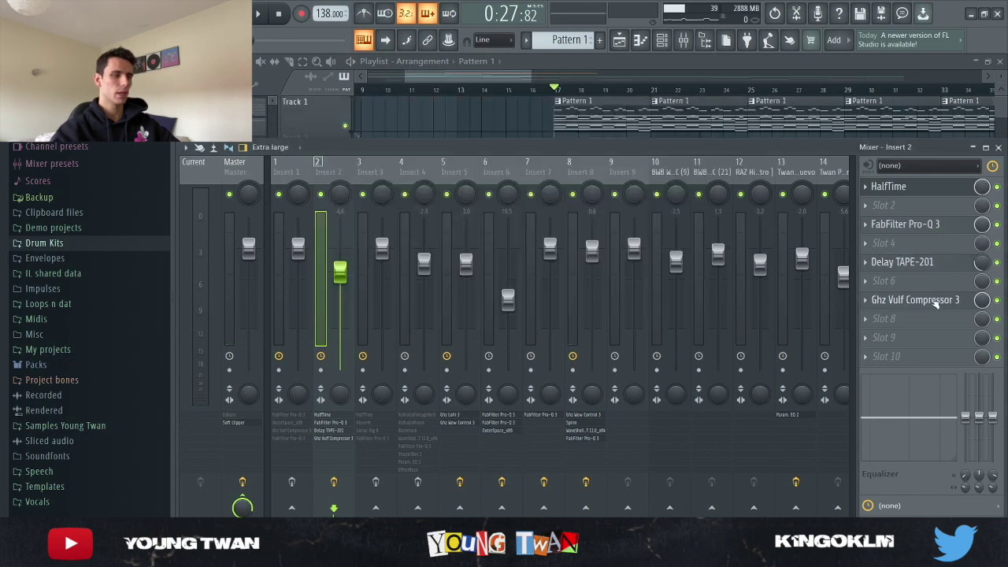
left_click(936, 301)
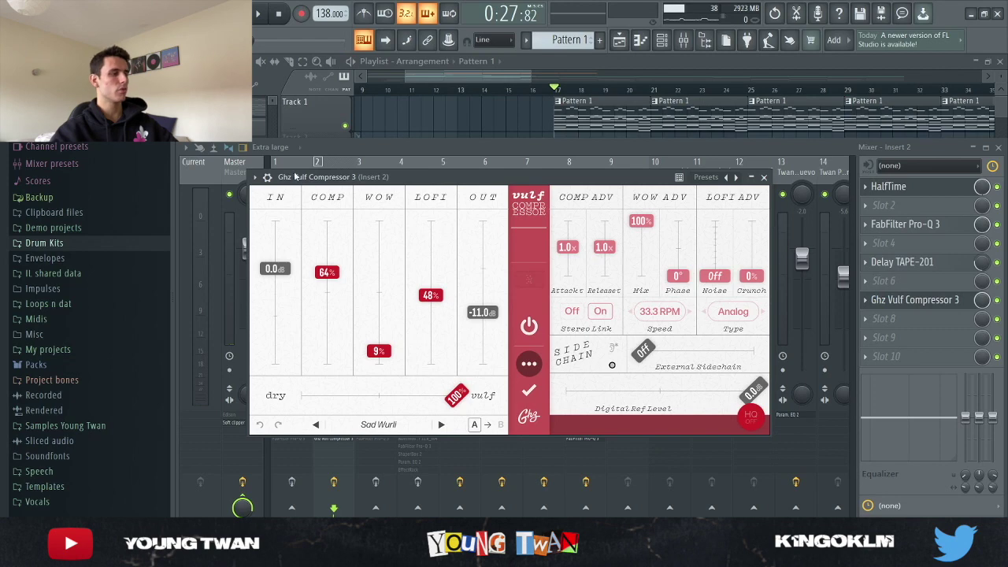
left_click(888, 304)
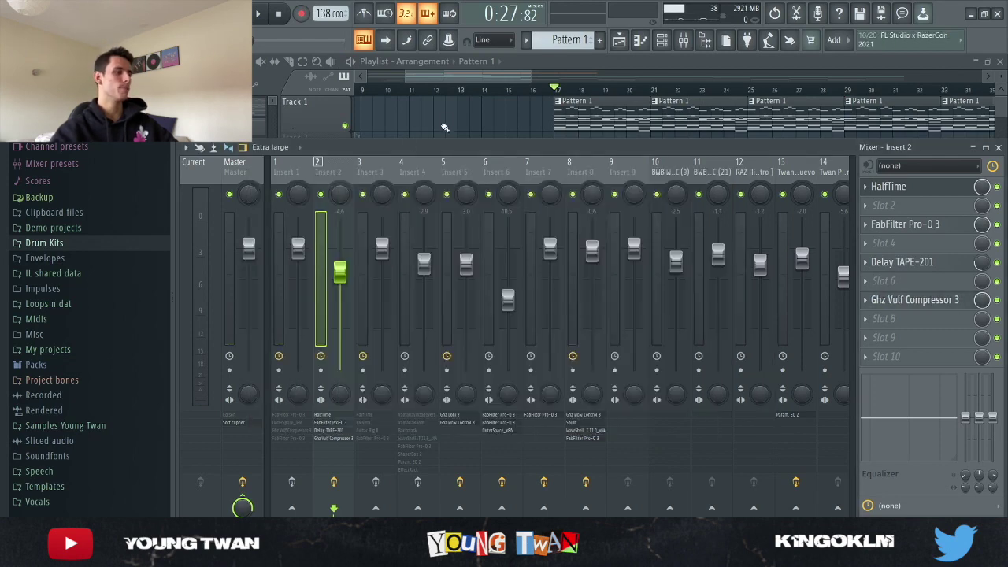
key("F9")
key("space")
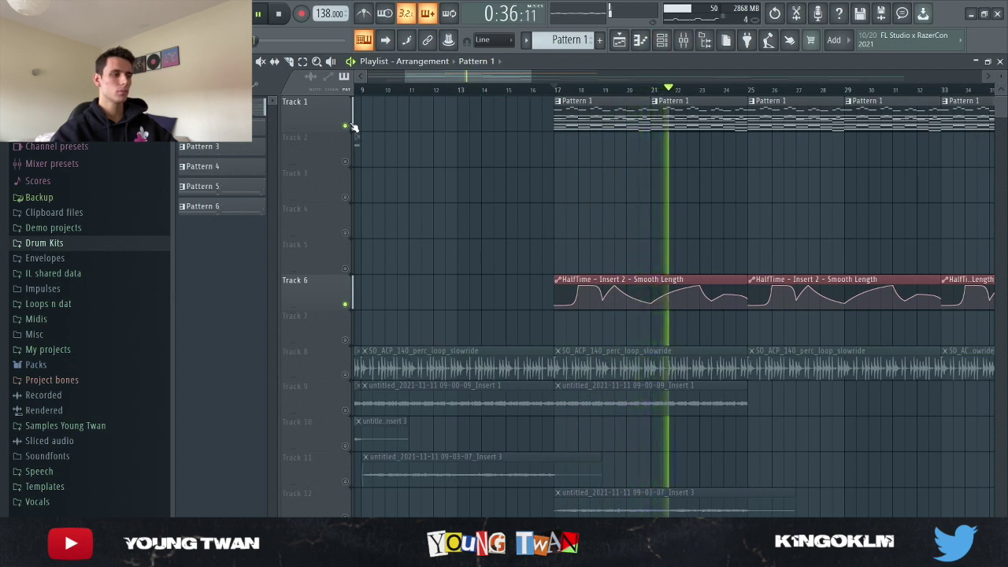
key("space")
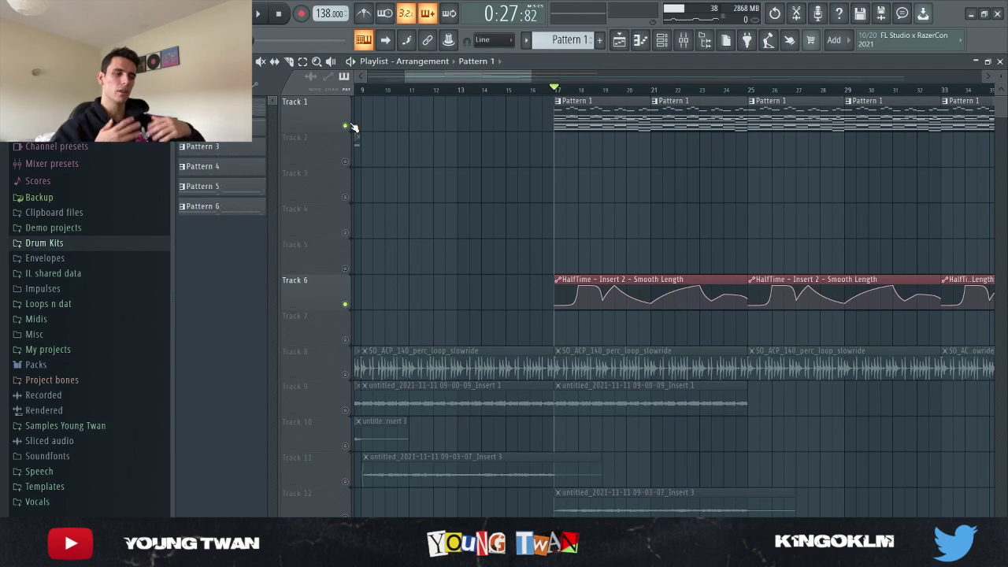
Step: Check Analog Lab V #3's Maniac preset from the channel rack
key("F6")
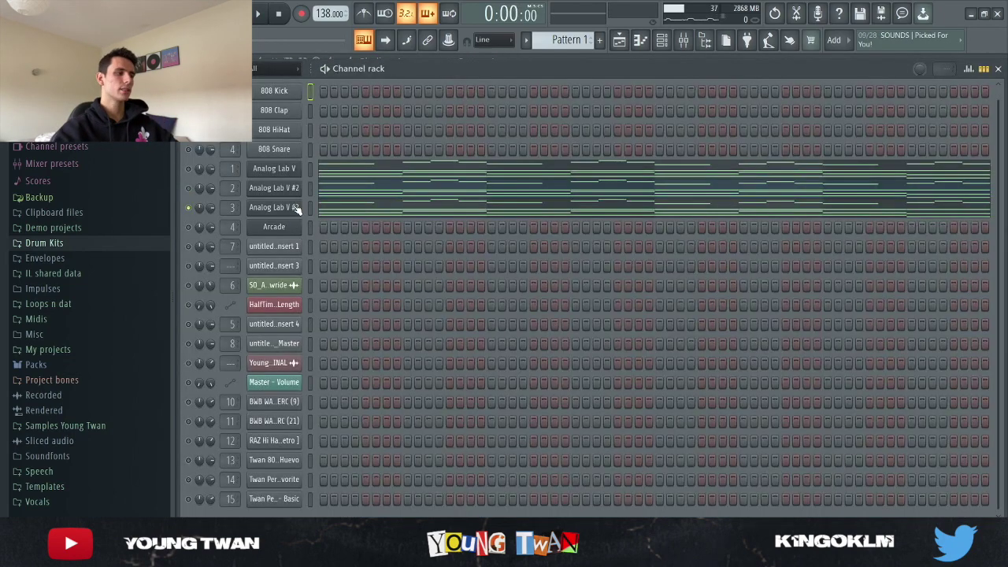
left_click(297, 208)
left_click(342, 174)
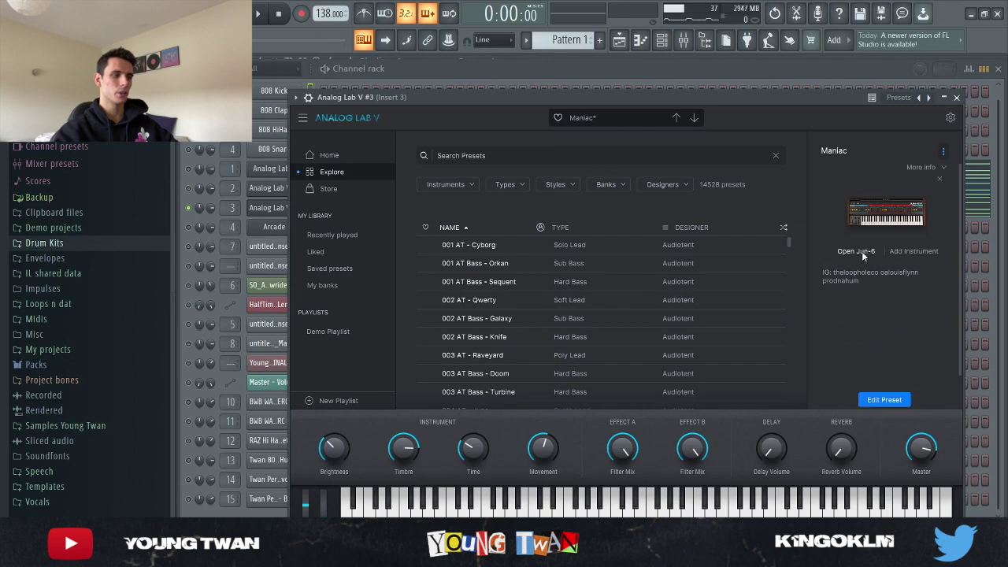
key("Escape")
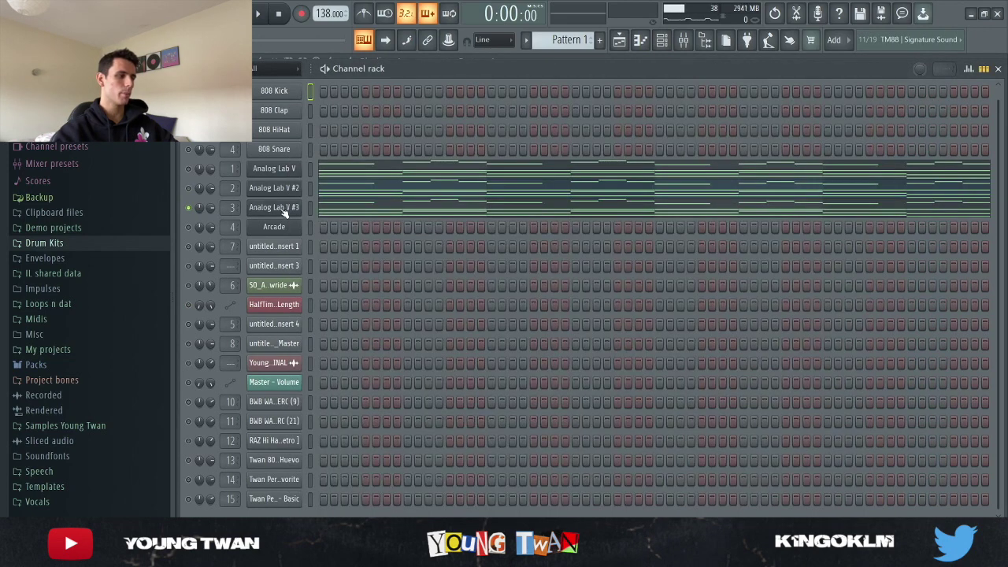
Step: Open the Analog Lab V #3 piano roll and play its chord pattern
left_click(383, 209)
left_click(684, 40)
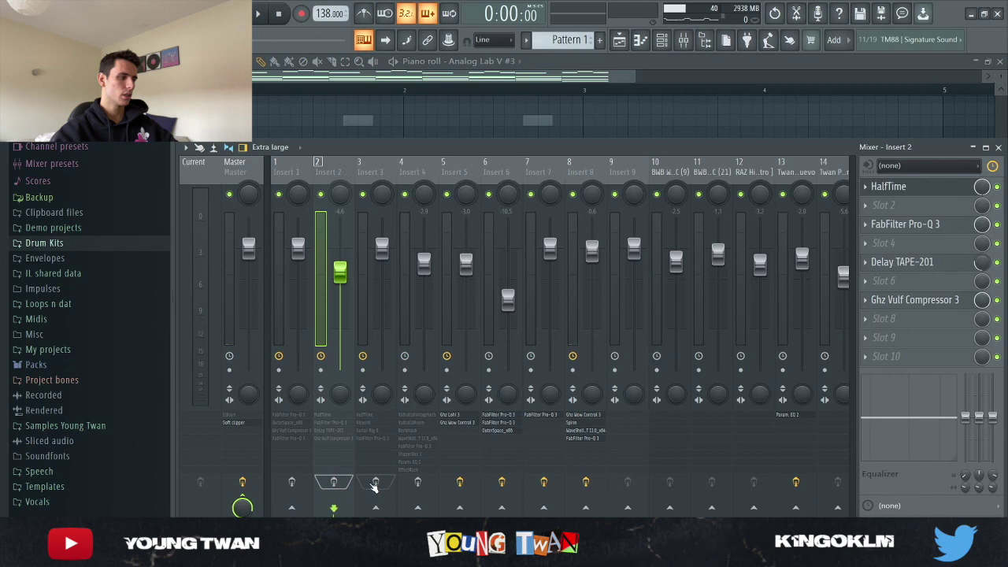
key("F9")
scroll(647, 142, "down", 4)
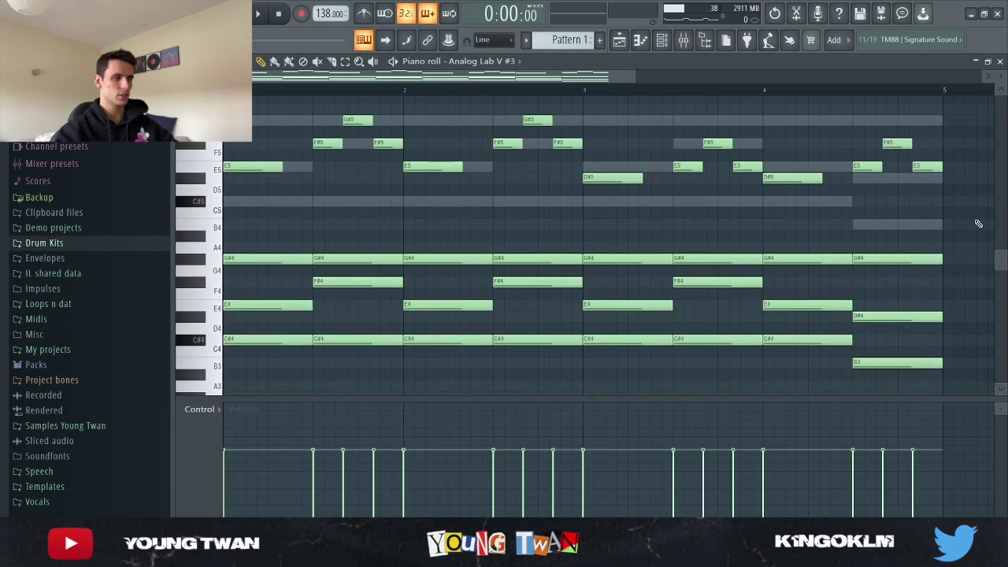
key("space")
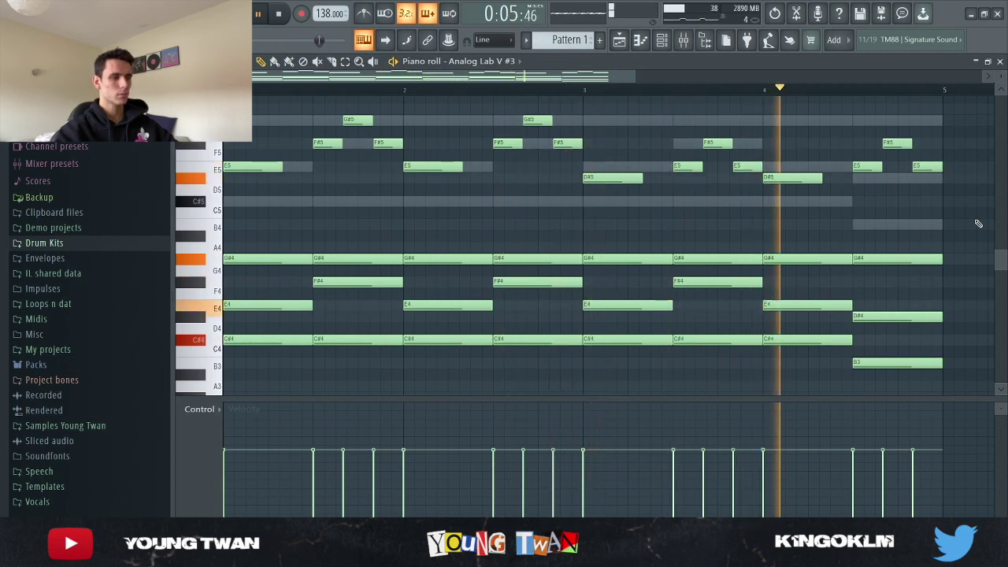
Step: Stop playback and inspect Insert 3's HalfTime and Kleverb effects in the mixer
key("space")
key("F9")
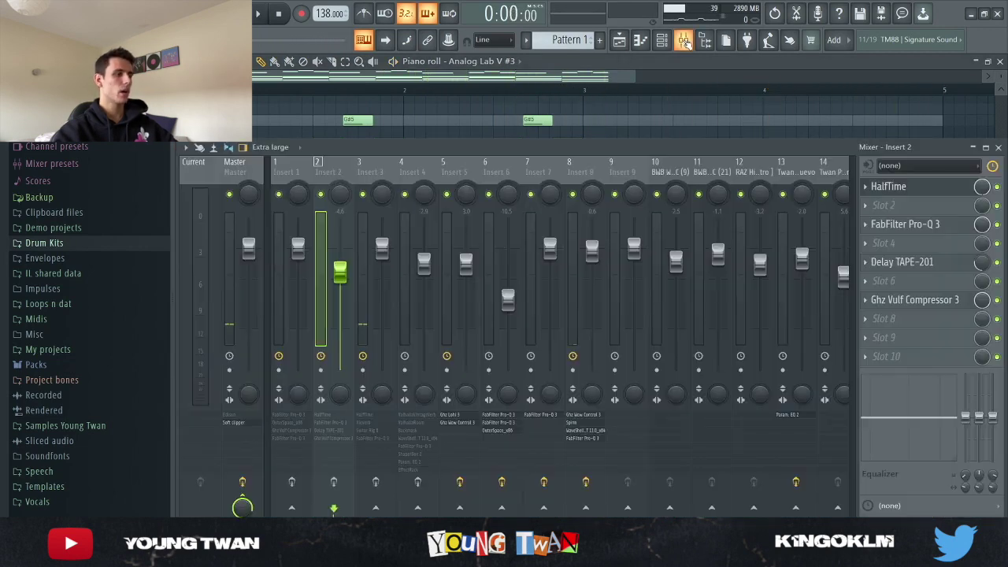
left_click(385, 175)
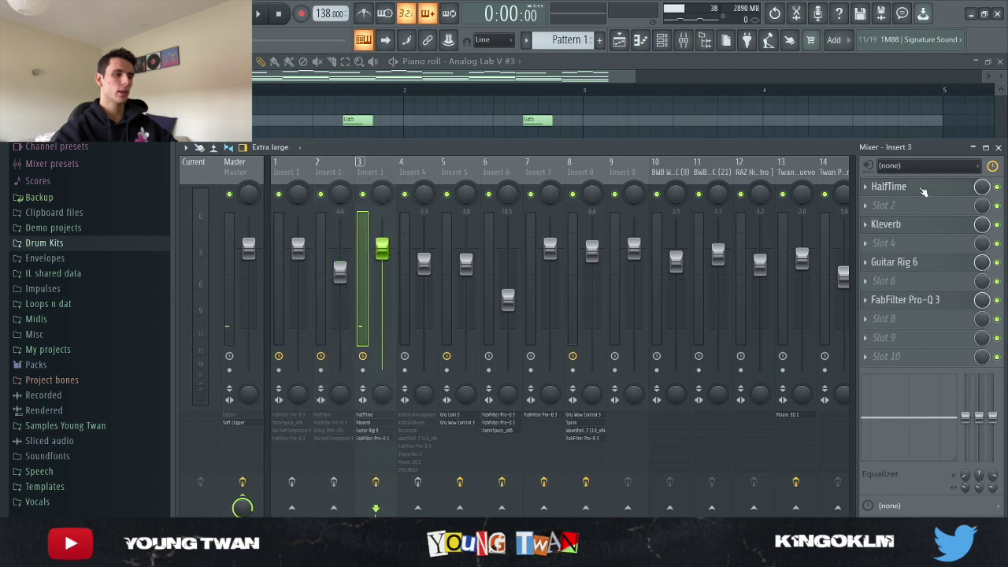
left_click(904, 189)
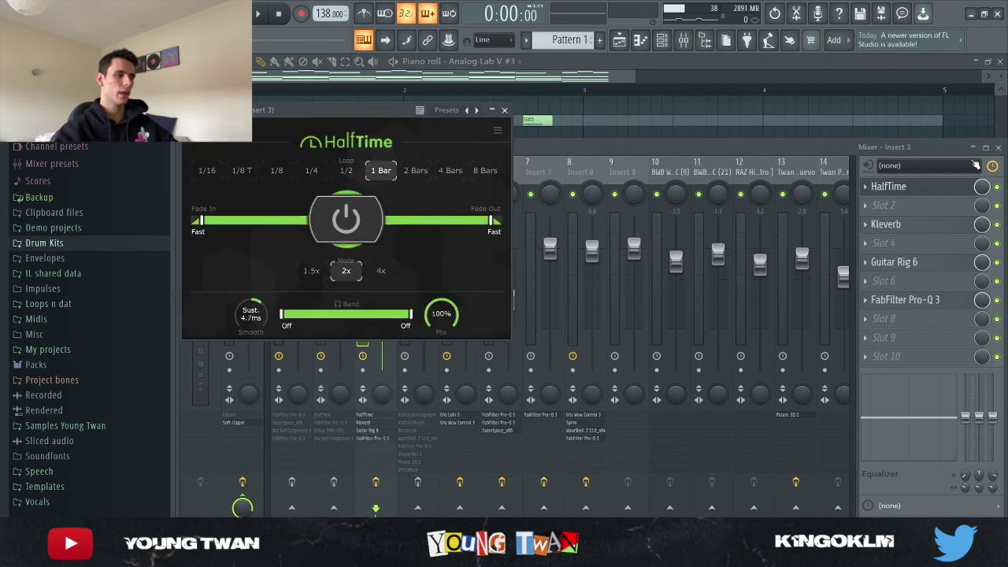
left_click(920, 189)
left_click(920, 225)
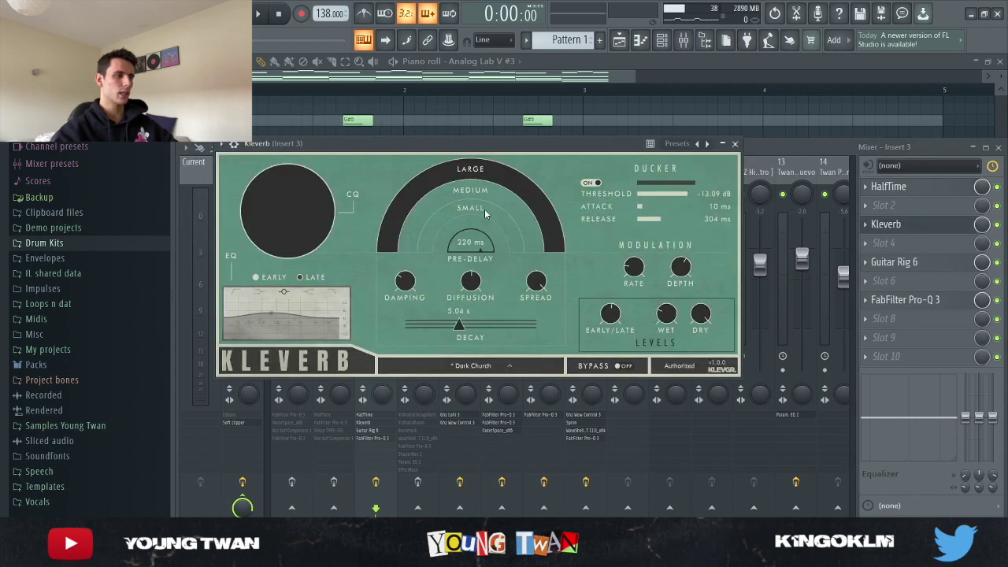
left_click_drag(529, 143, 572, 116)
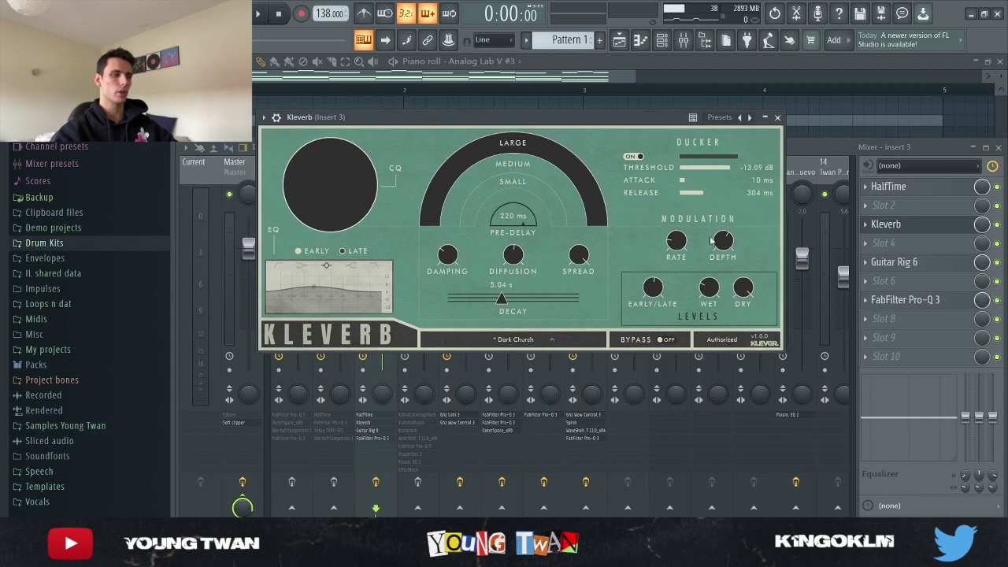
left_click(911, 226)
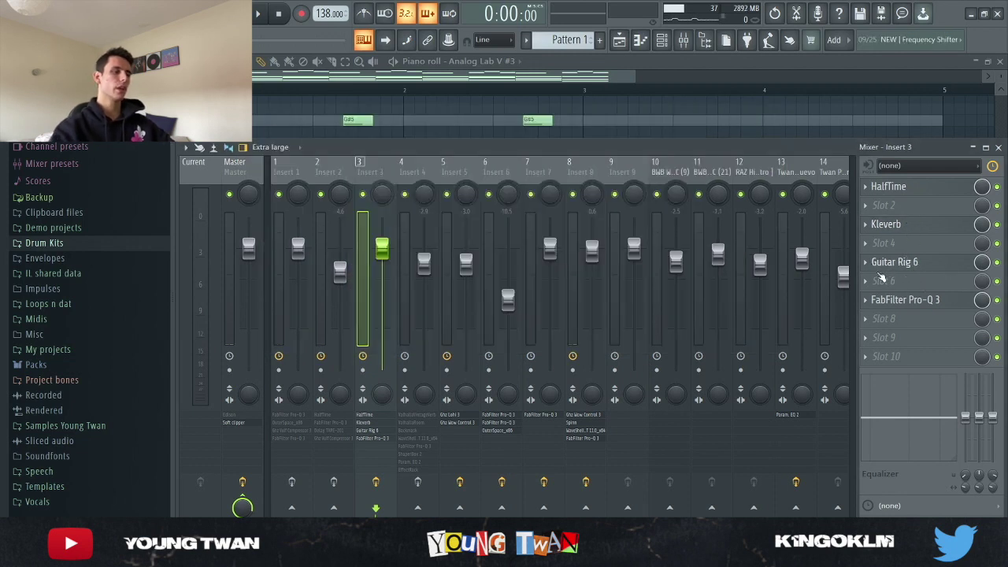
Step: Inspect Insert 3's Guitar Rig 6 and Pro-Q 3, then replay the Analog Lab V #3 chords
left_click(898, 263)
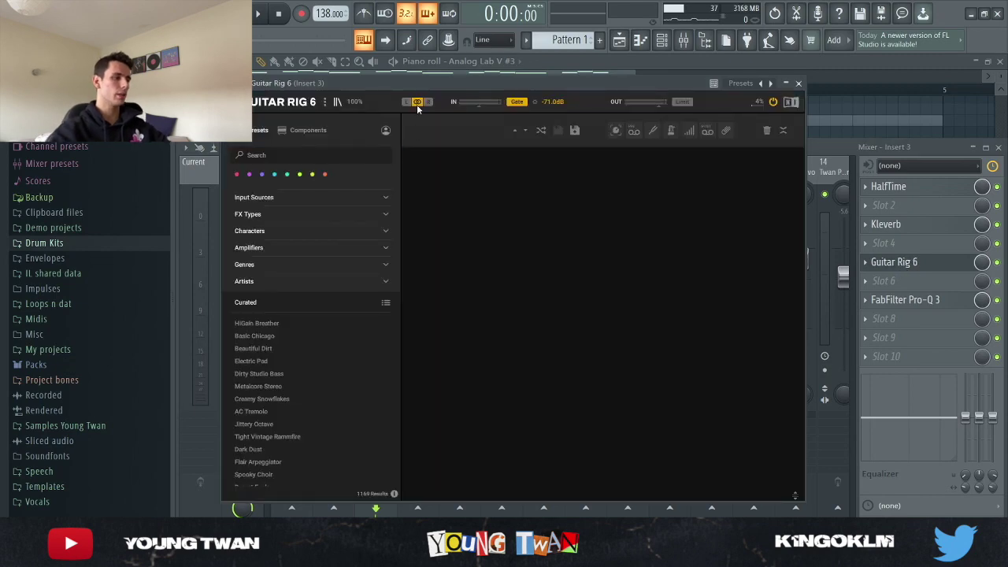
left_click(931, 268)
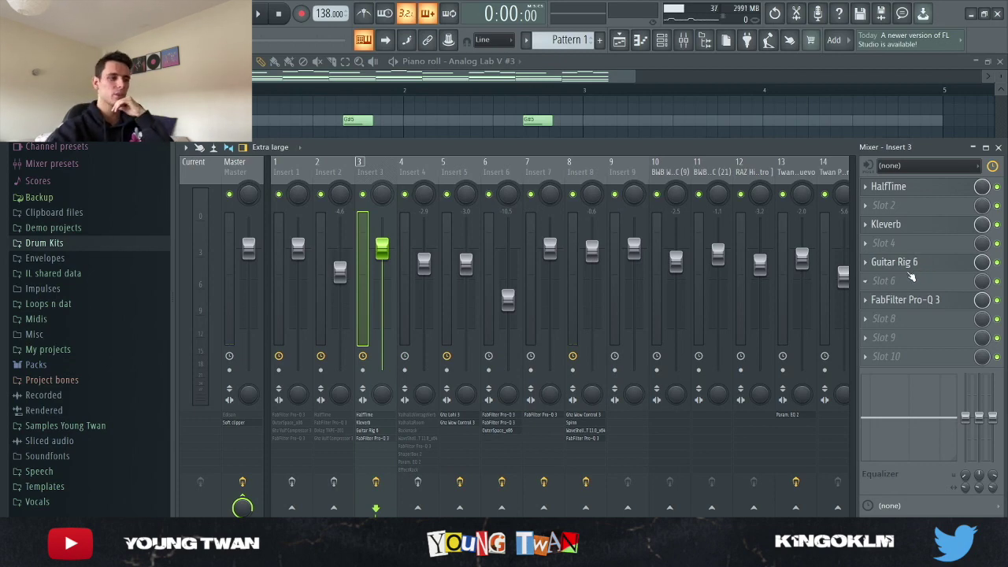
left_click(930, 303)
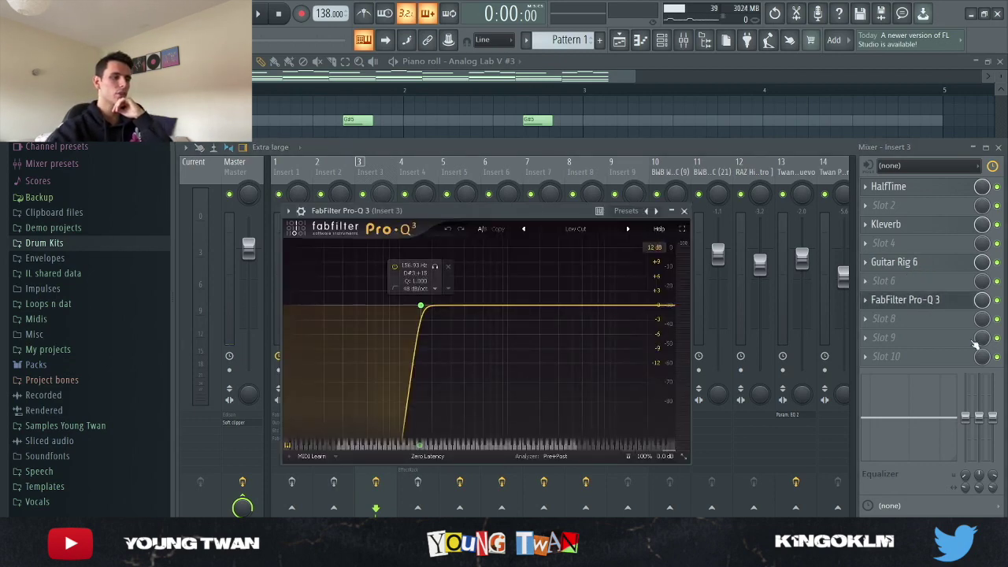
left_click(935, 303)
left_click(654, 130)
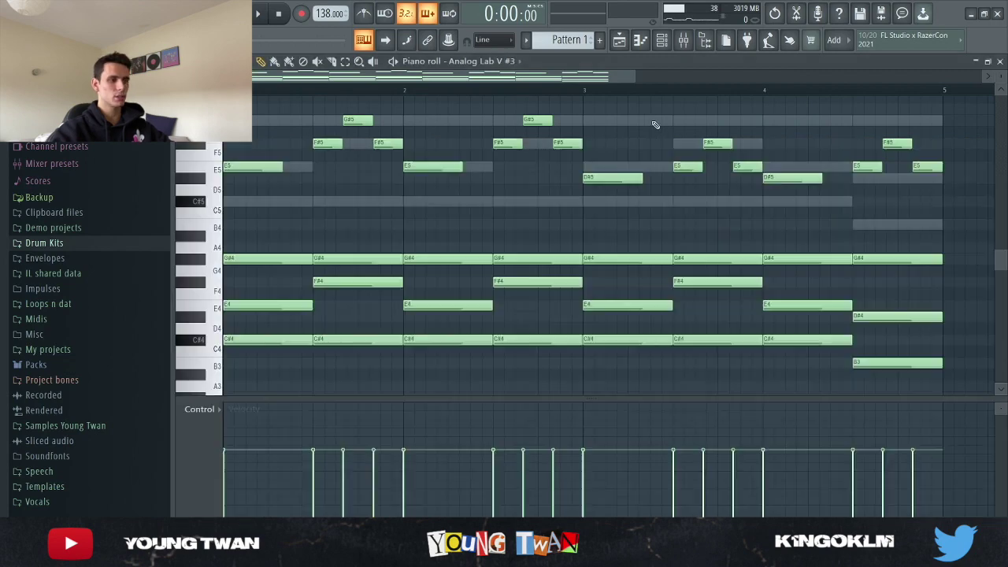
key("space")
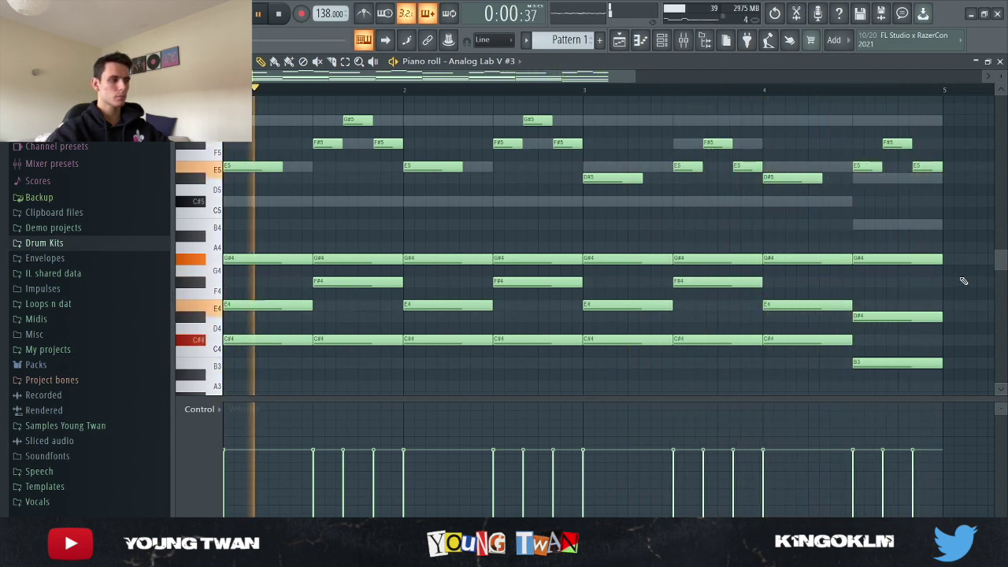
key("space")
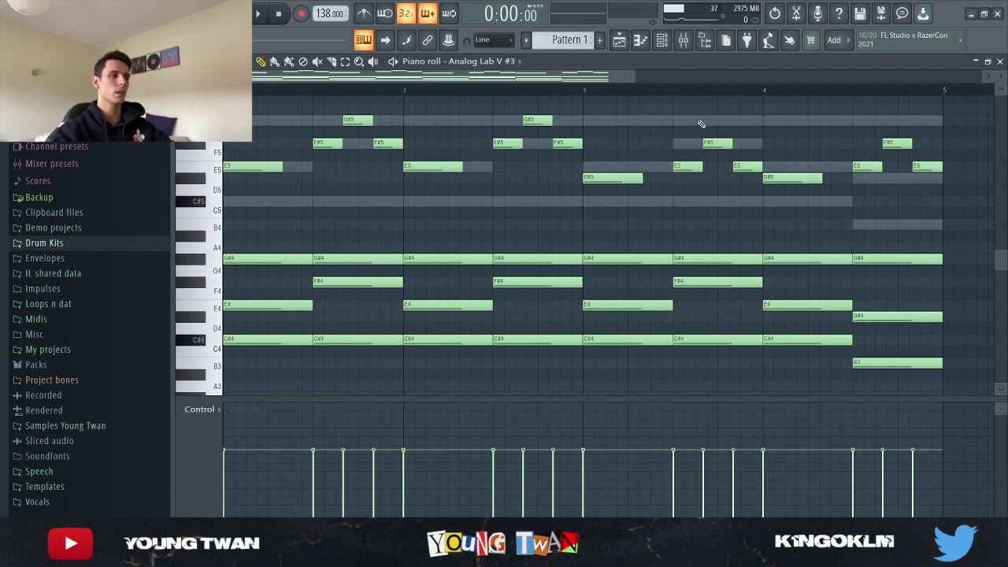
Step: Switch to Pattern 2 and close the Arcade plugin window
left_click(662, 40)
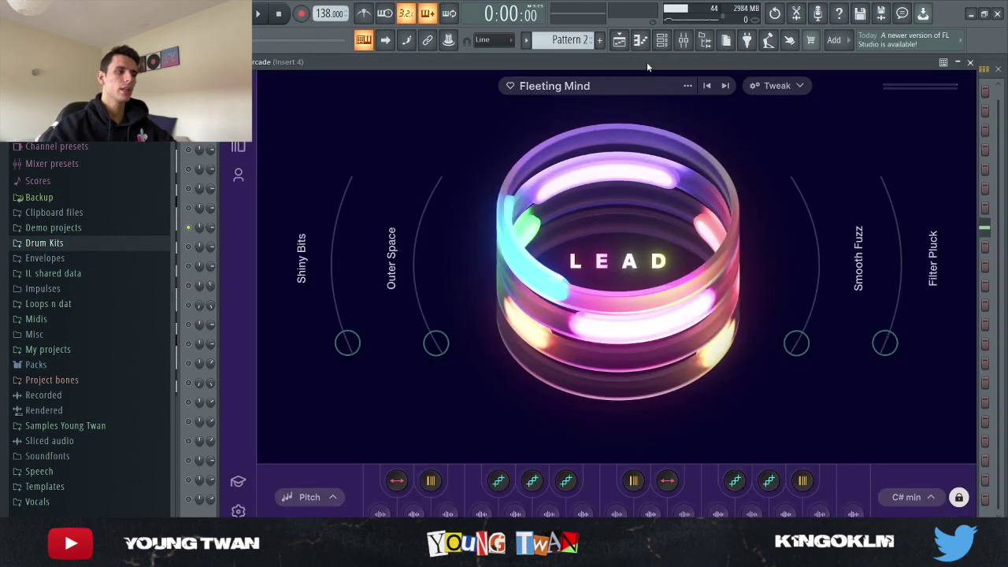
left_click_drag(647, 62, 628, 64)
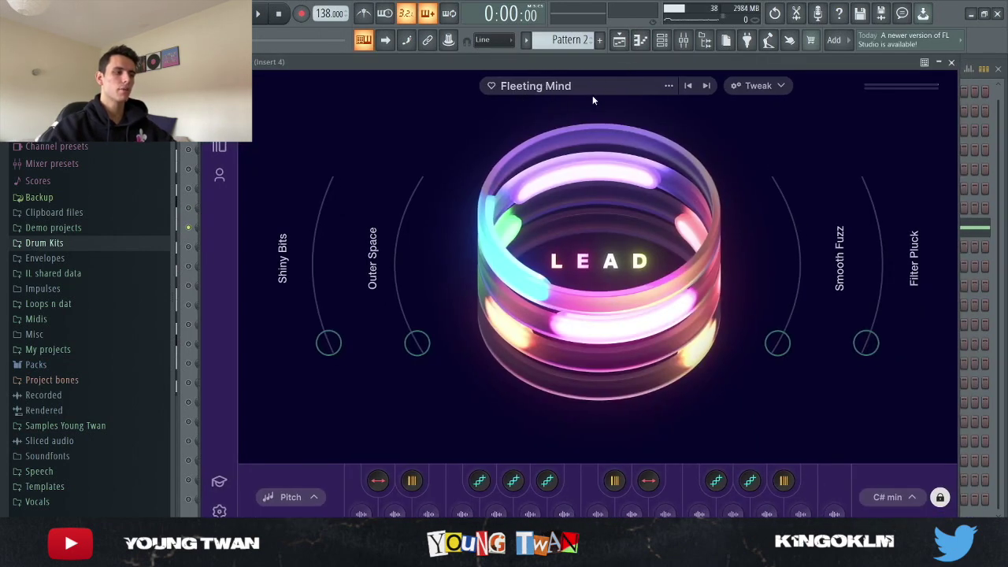
left_click(952, 62)
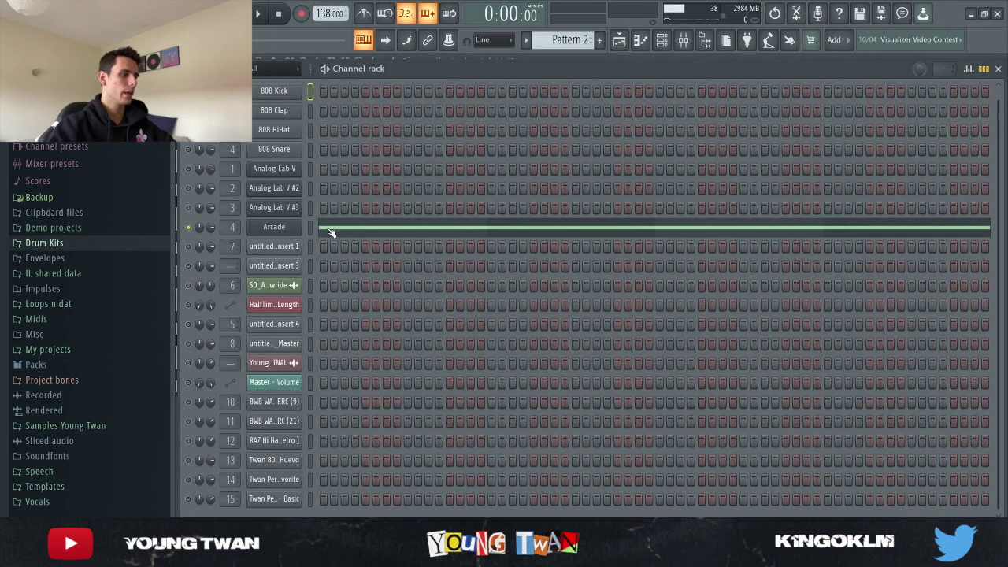
Step: Play the Arcade lead's long B5 note in the piano roll, then show Insert 4 in the mixer
left_click(344, 229)
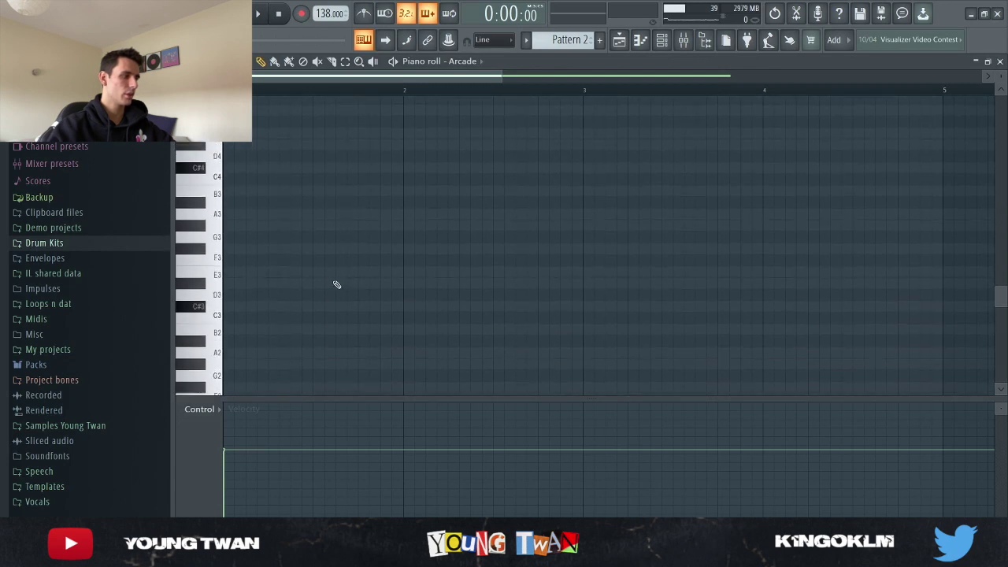
scroll(211, 306, "up", 4)
key("space")
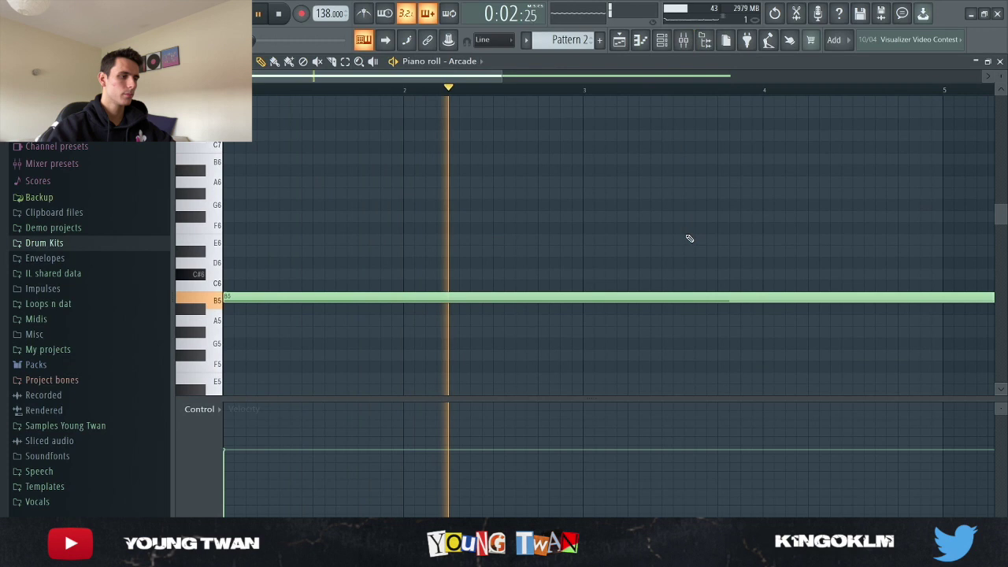
scroll(693, 244, "down", 3, "ctrl")
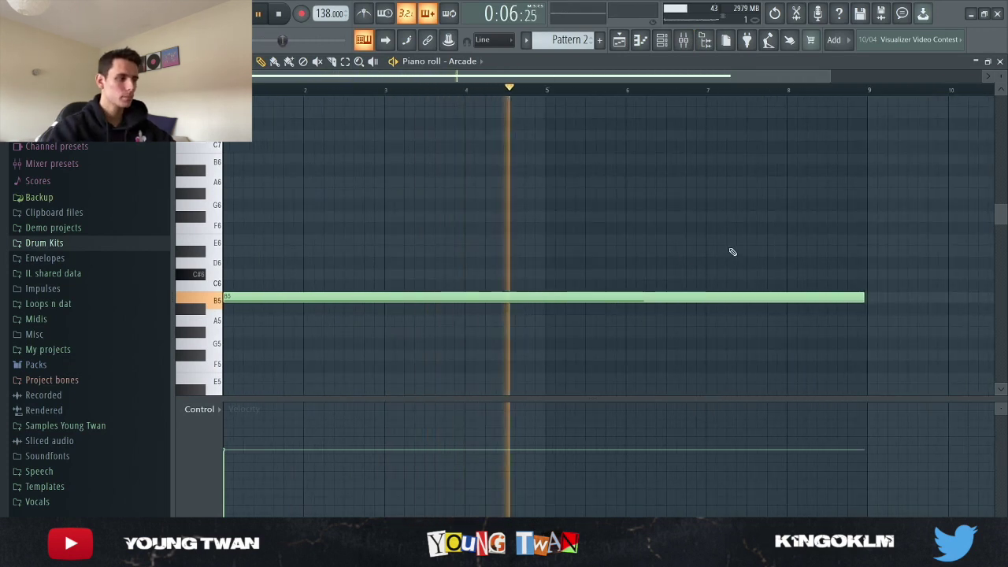
left_click(691, 40)
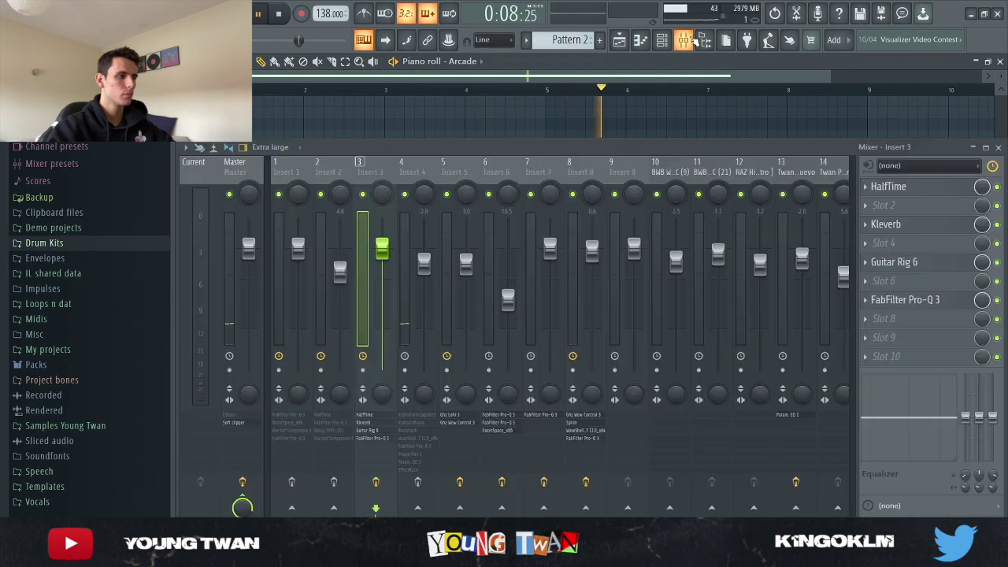
left_click(422, 161)
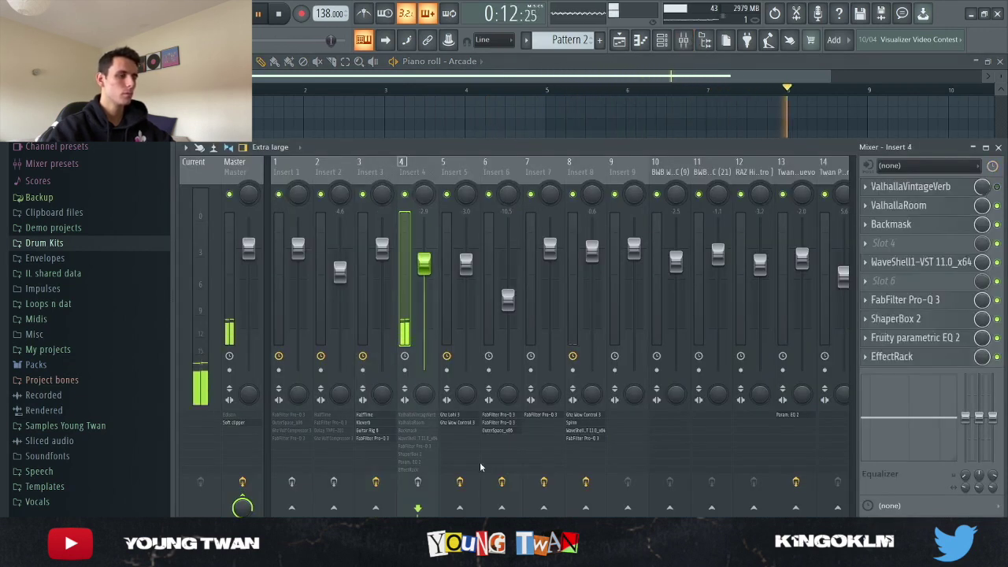
Step: Stop playback, check Insert 4's ValhallaRoom, then open its Backmask effect
key("space")
key("F9")
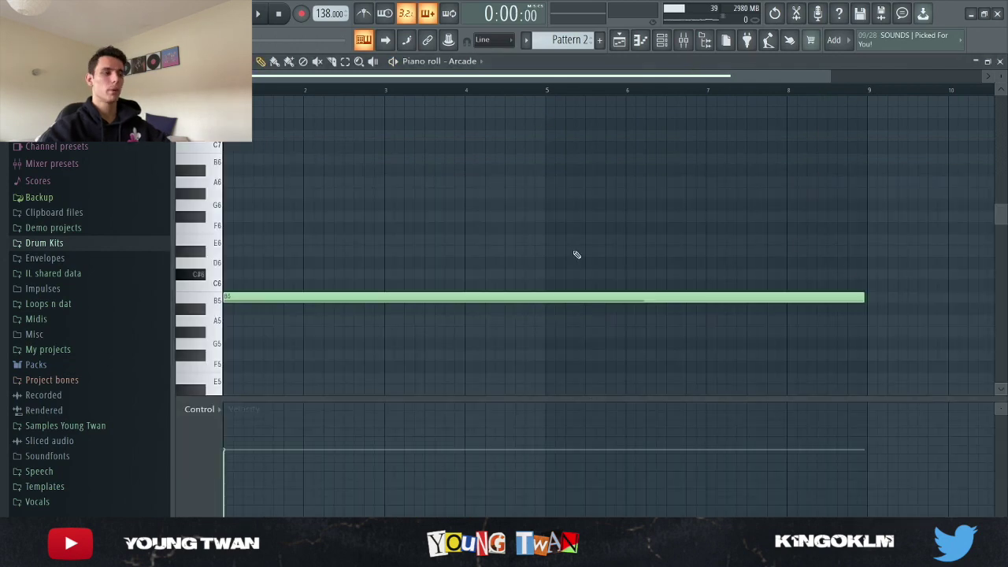
left_click(685, 41)
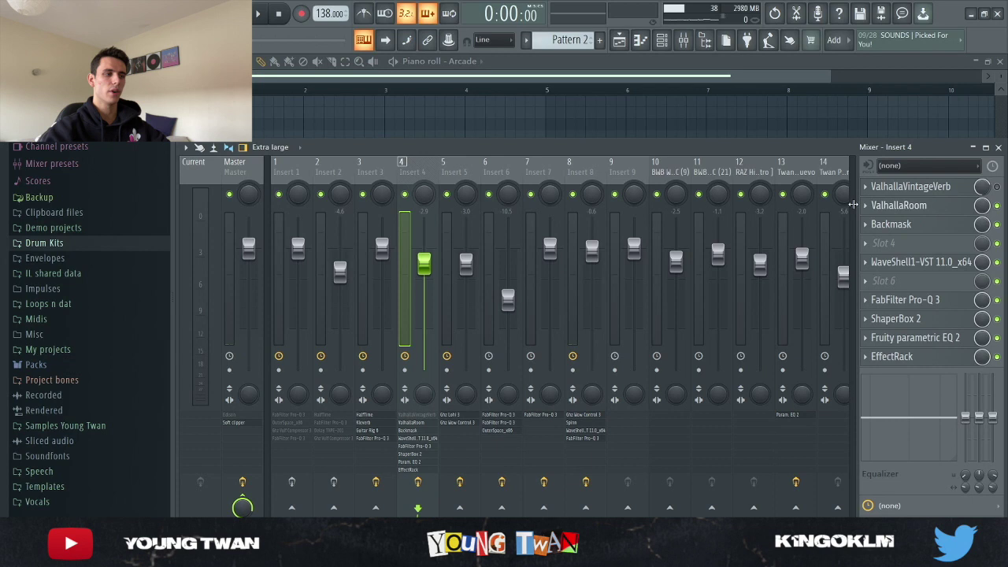
left_click(906, 206)
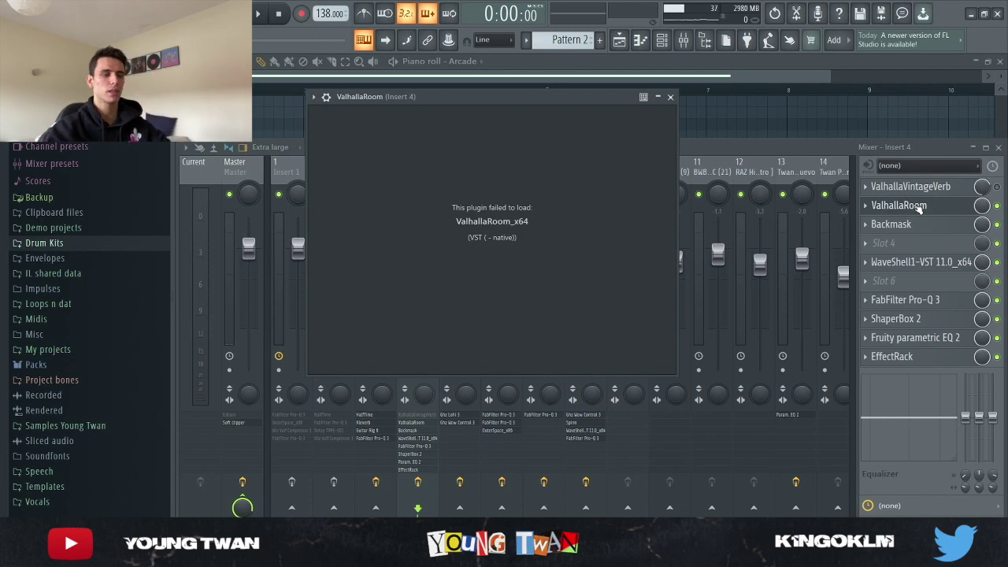
left_click(919, 207)
left_click(898, 226)
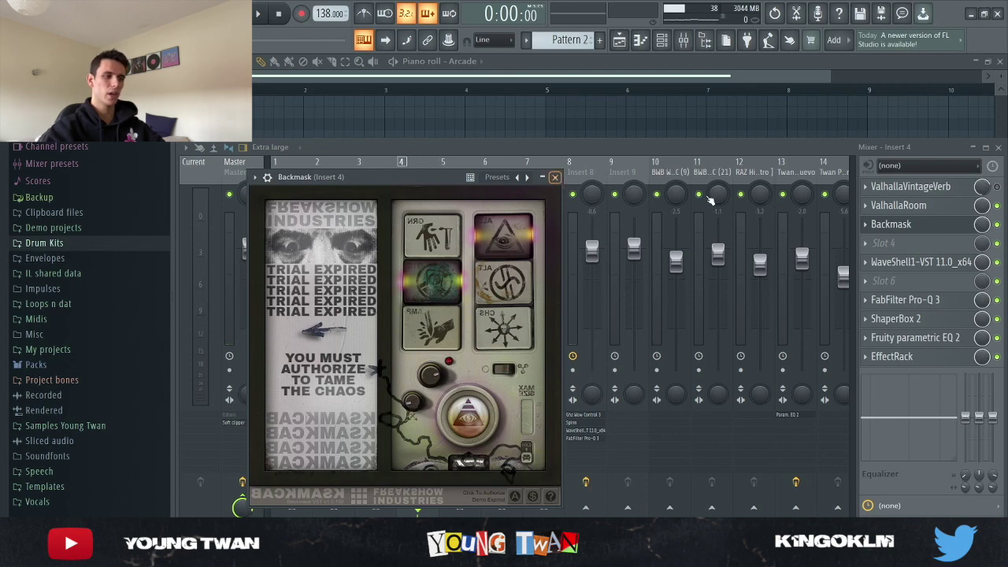
Step: Close Backmask, review Insert 4's Stereo Imager, then open its FabFilter Pro-Q 3 equalizer
left_click(891, 224)
left_click(906, 262)
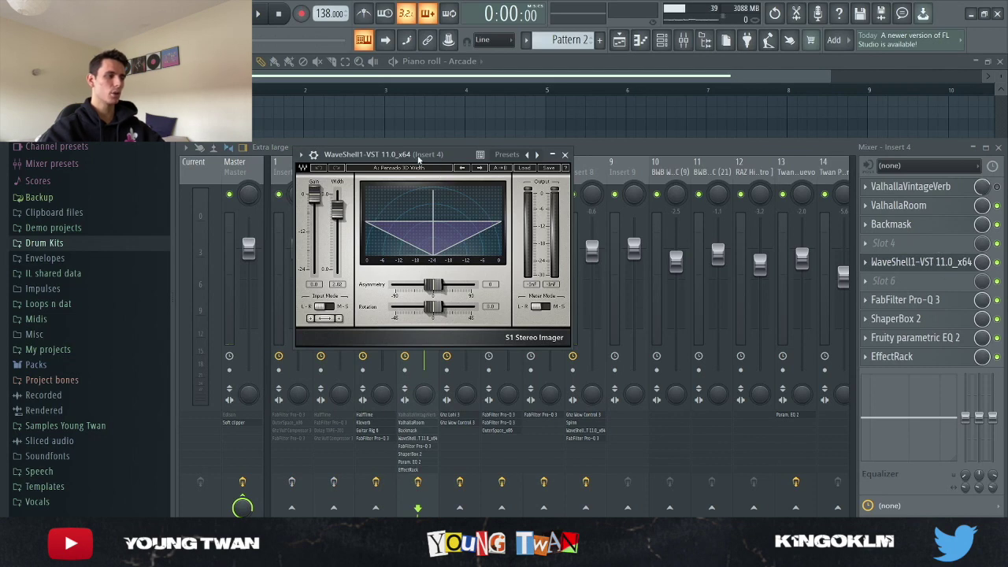
left_click_drag(418, 158, 439, 158)
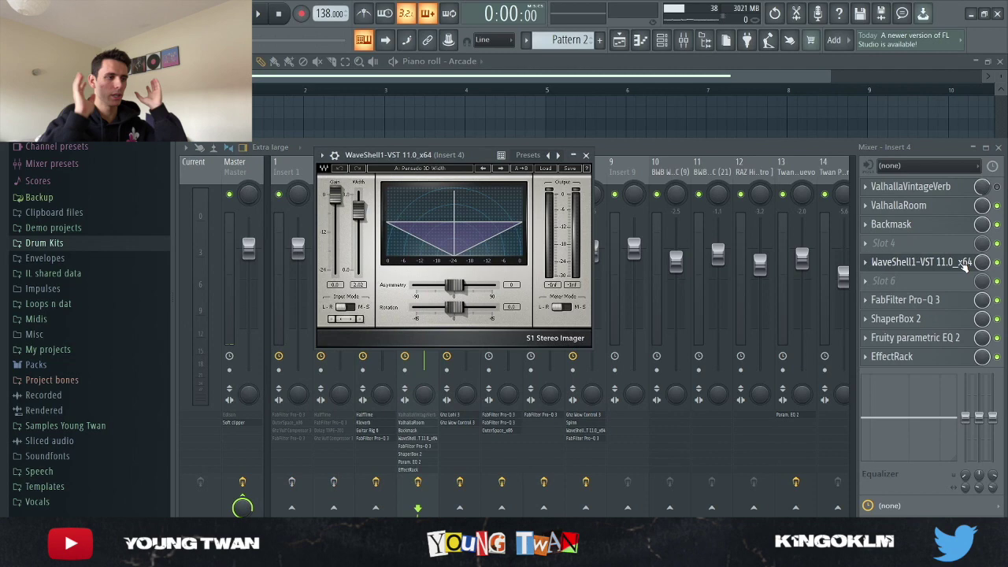
left_click(965, 266)
left_click(913, 301)
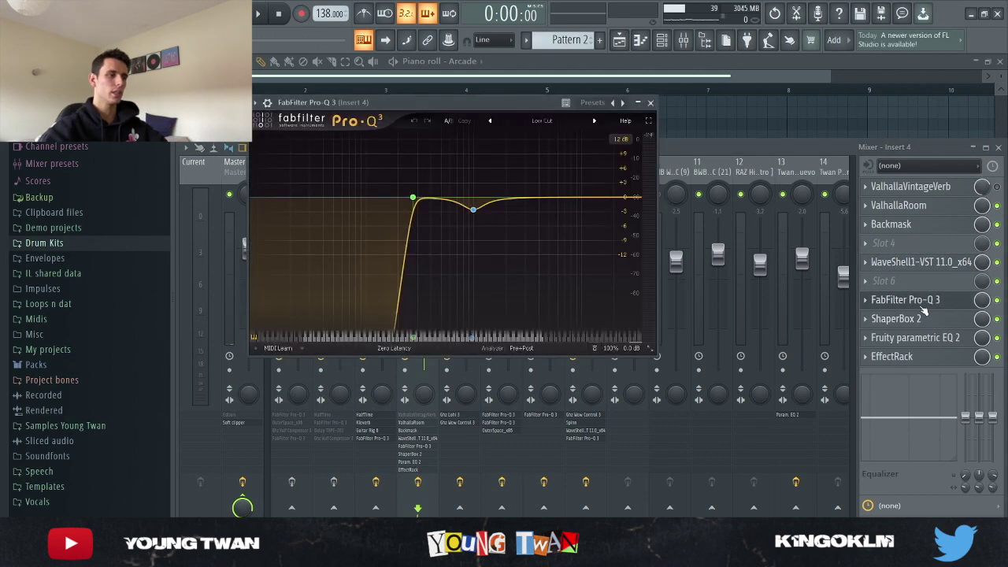
mouse_move(470, 220)
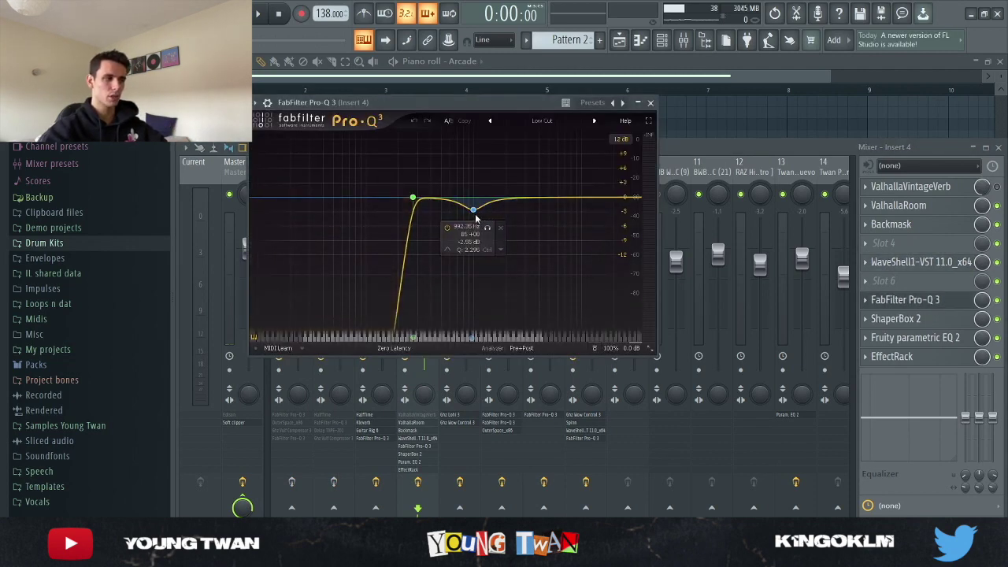
Step: Close Pro-Q 3 and review Insert 4's ShaperBox 2 effect
left_click(949, 300)
left_click(923, 319)
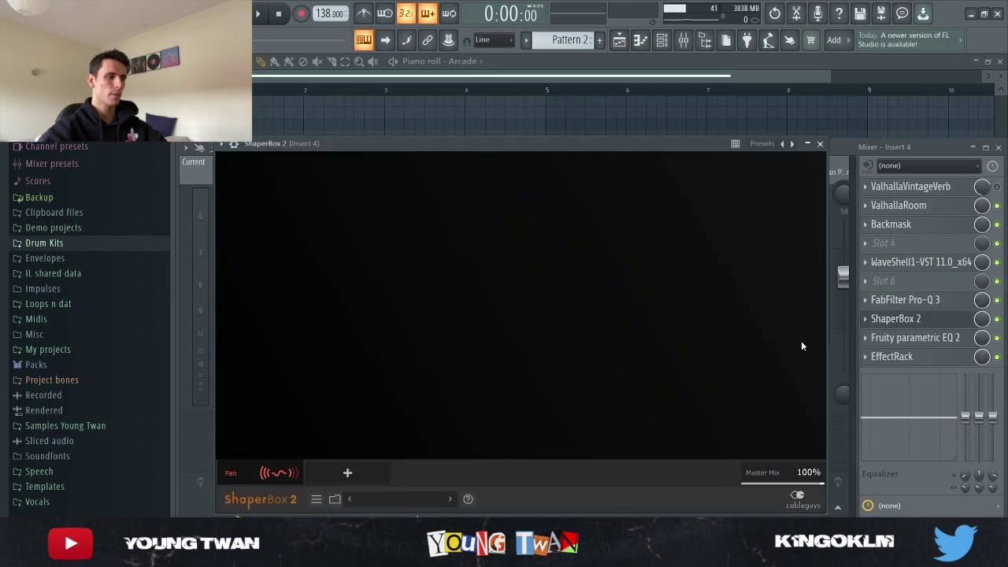
mouse_move(252, 482)
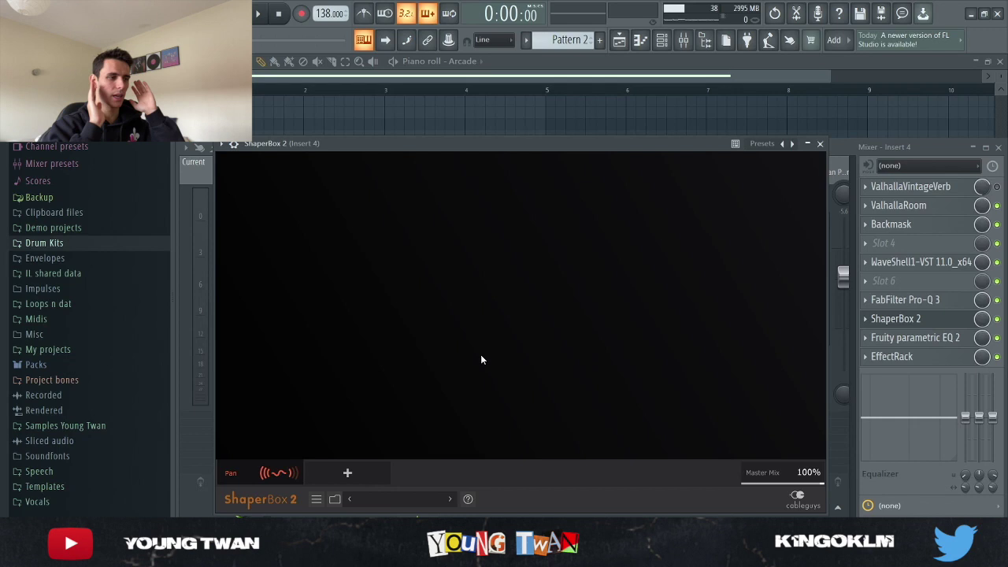
left_click(820, 144)
Step: Check Insert 4's Fruity Parametric EQ 2 and Soundtoys EffectRack, then close the plugin windows
left_click(933, 339)
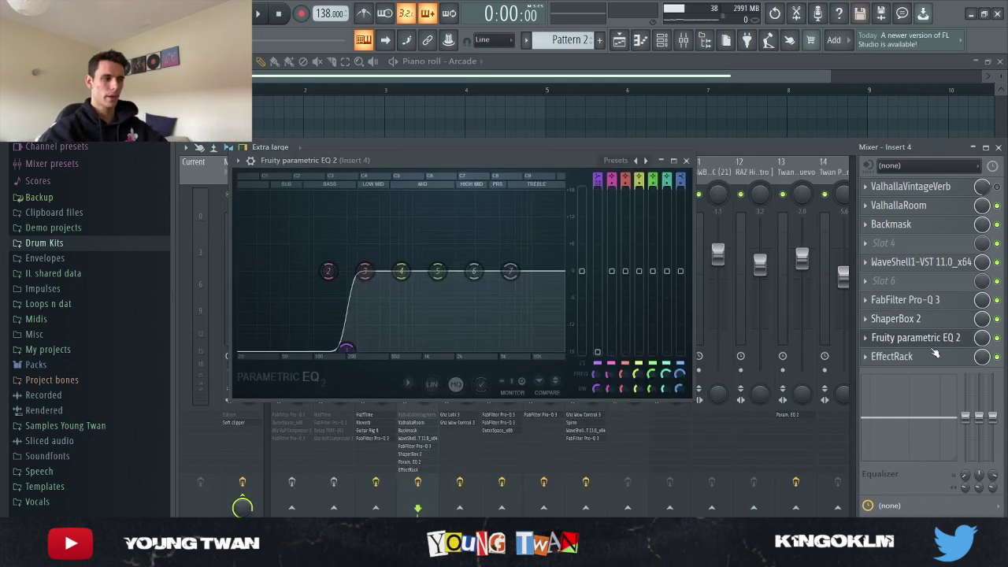
left_click(929, 338)
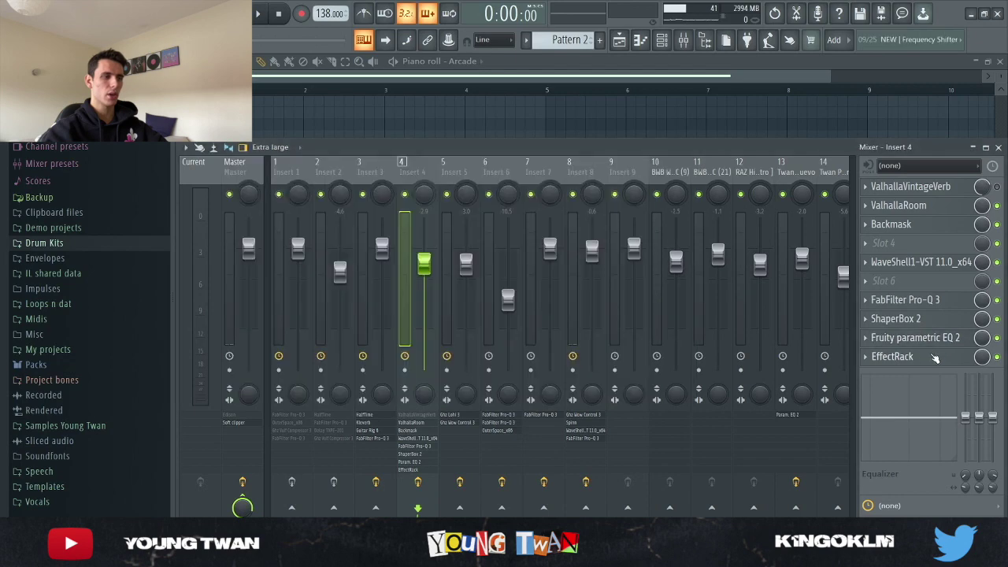
left_click(906, 356)
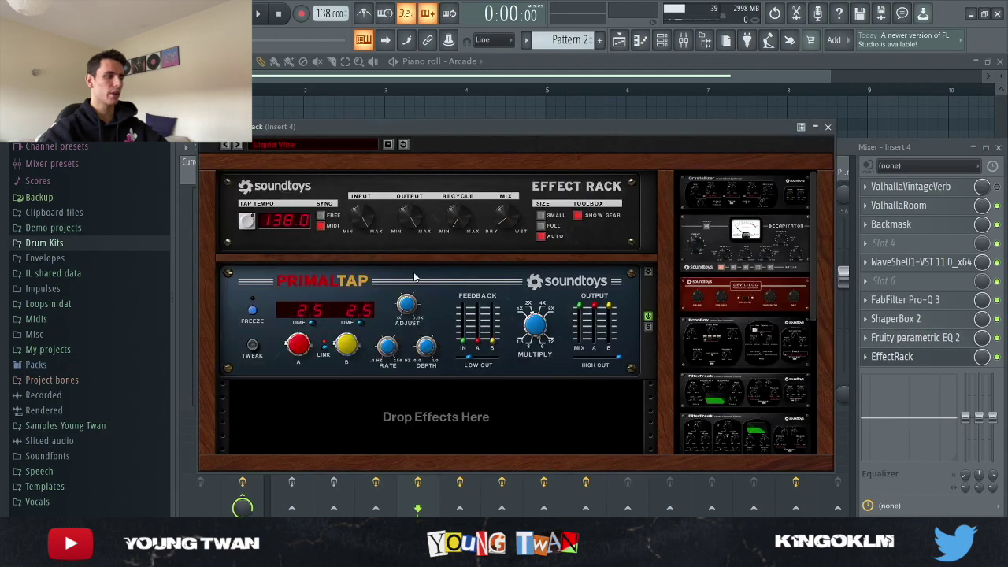
mouse_move(504, 201)
left_click(827, 126)
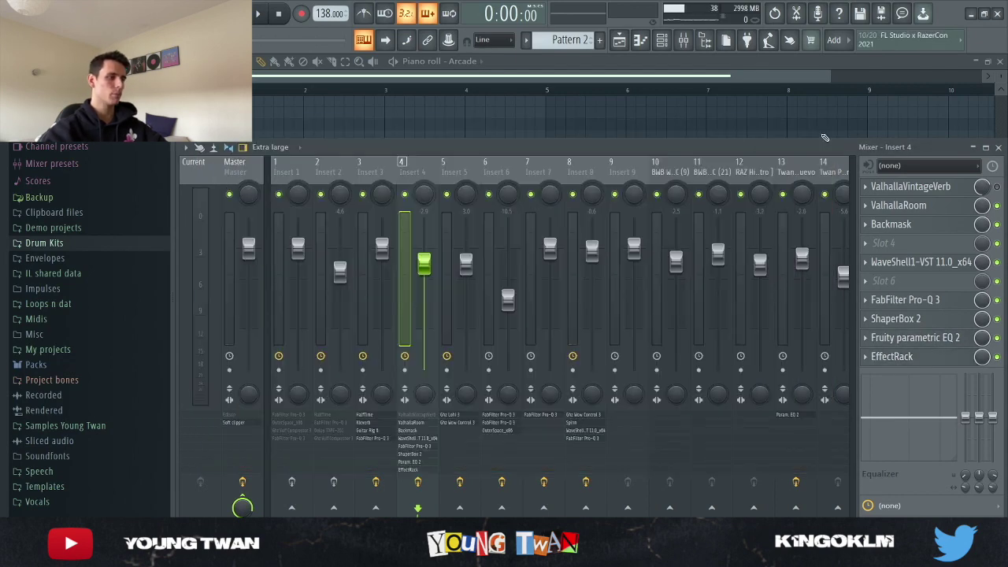
left_click(588, 113)
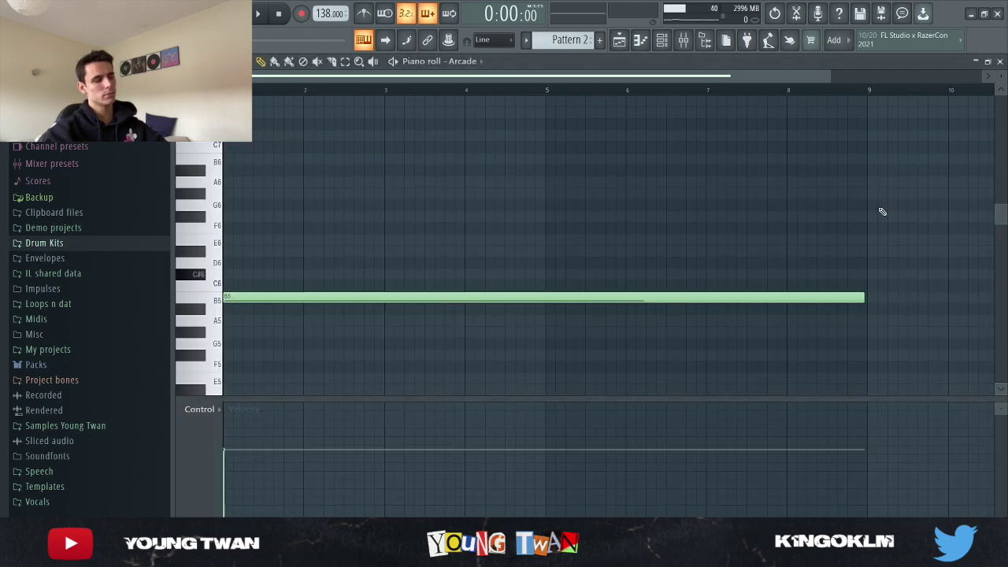
Step: Check Insert 4's ValhallaVintageVerb reverb, then play back the Arcade melody
key("F9")
left_click(917, 187)
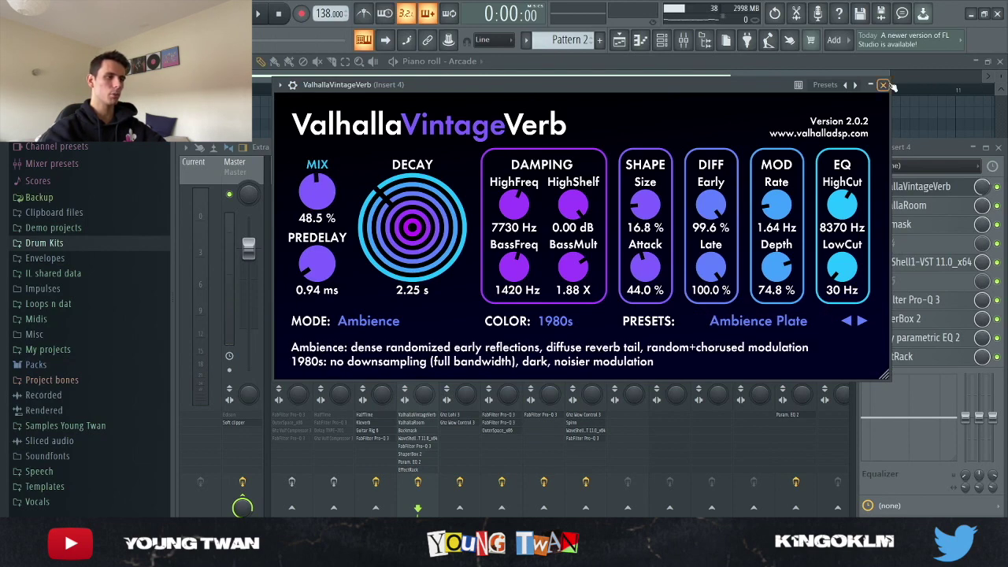
left_click(883, 85)
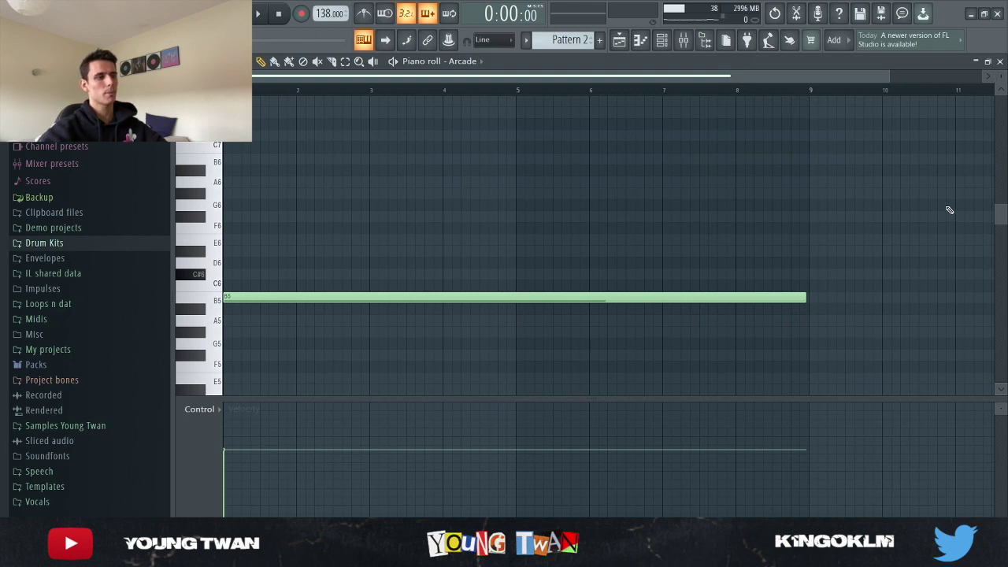
key("space")
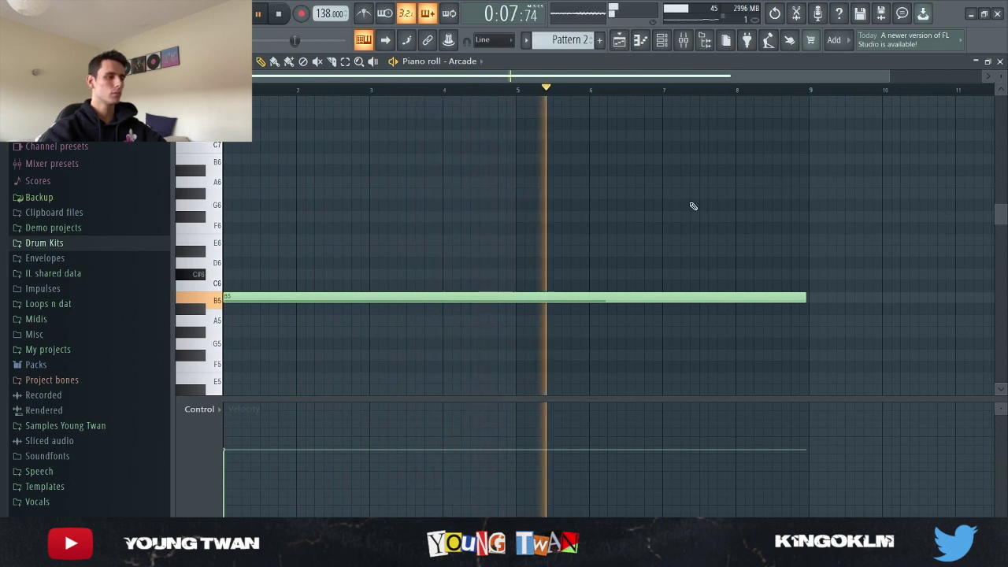
Step: Stop playback, go to the playlist, and inspect Track 8's perc loop clip settings
key("space")
key("F5")
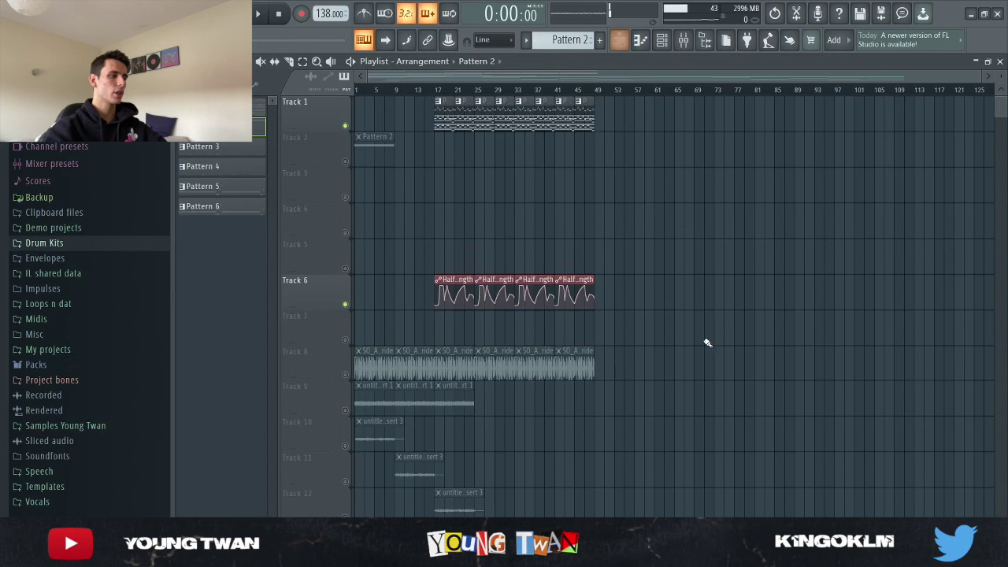
scroll(297, 392, "up", 5)
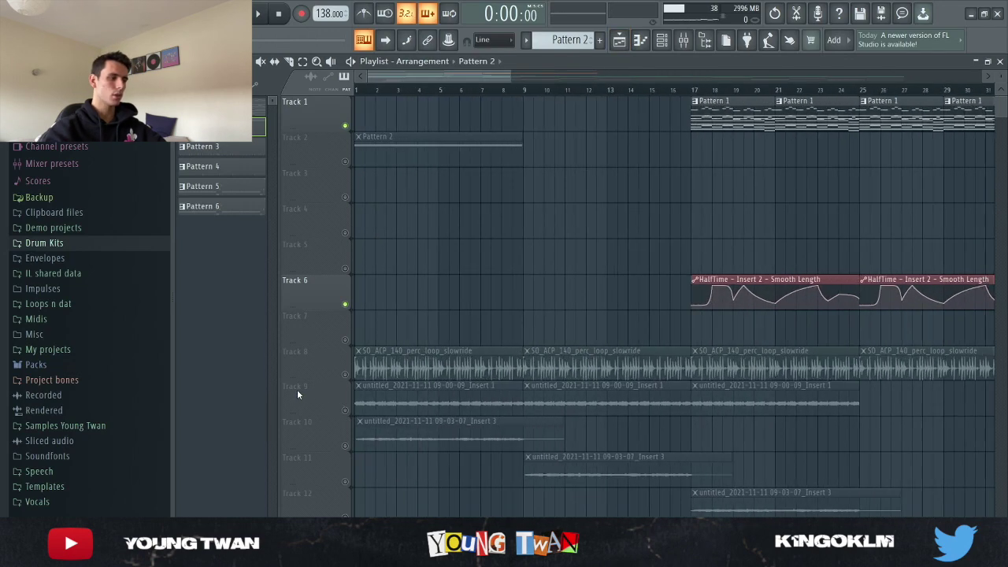
scroll(428, 211, "down", 2)
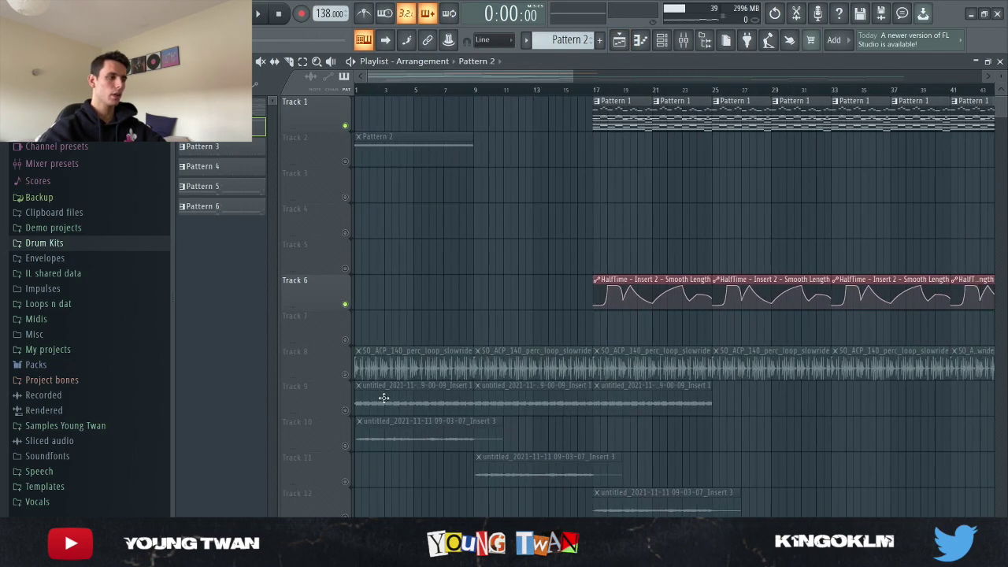
left_click(349, 377)
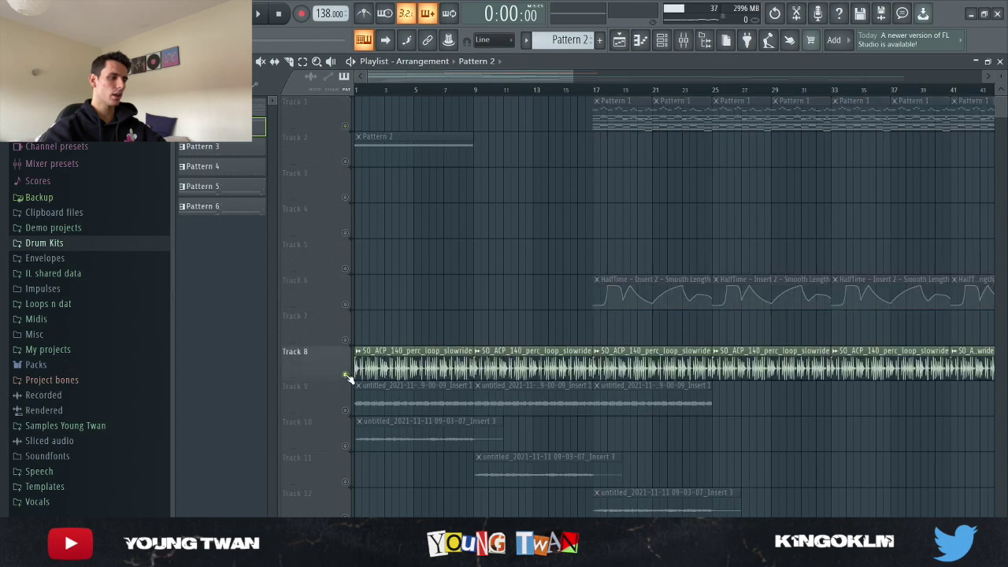
double_click(406, 356)
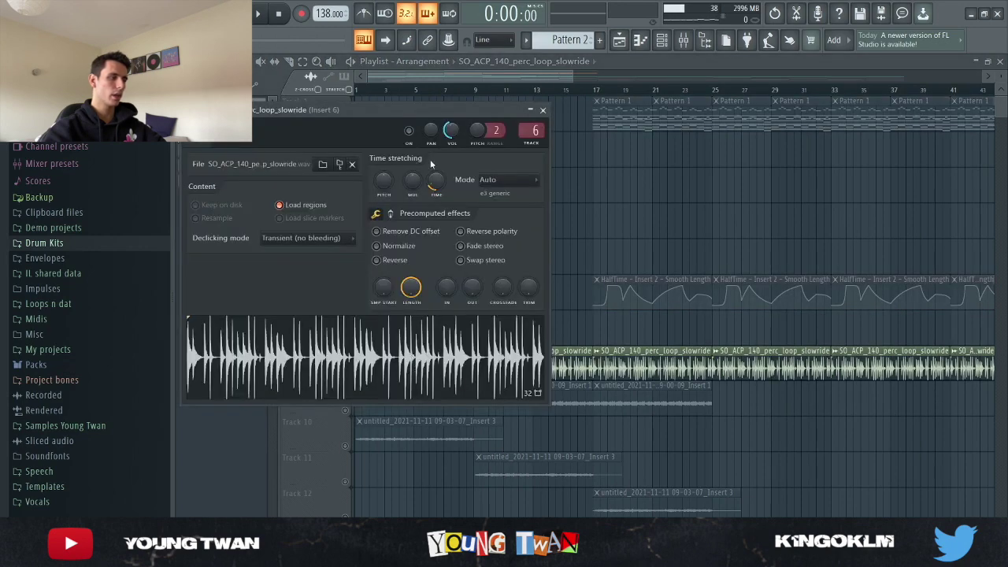
left_click(543, 110)
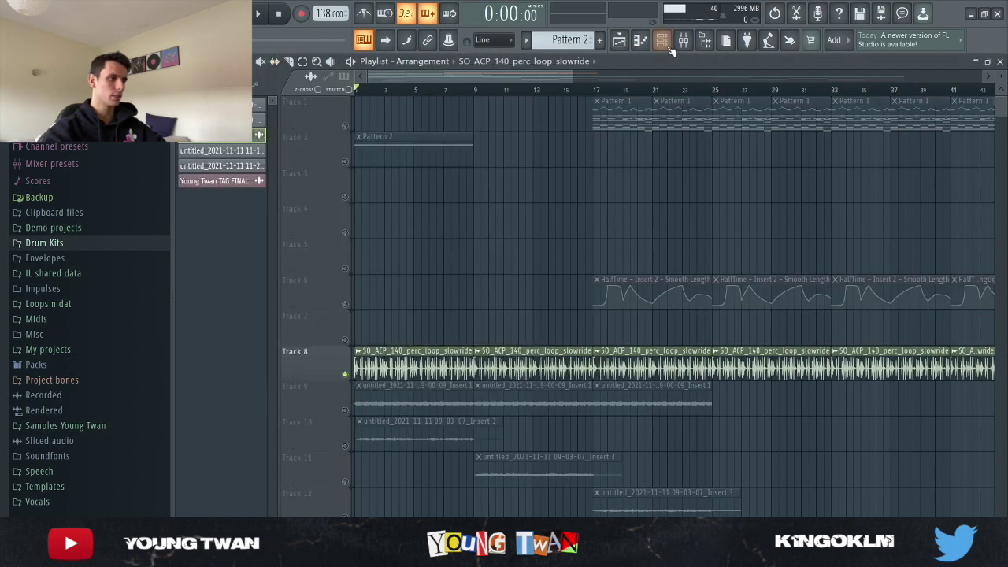
Step: Play the arrangement to hear the perc loop in context, then stop and open the mixer
key("space")
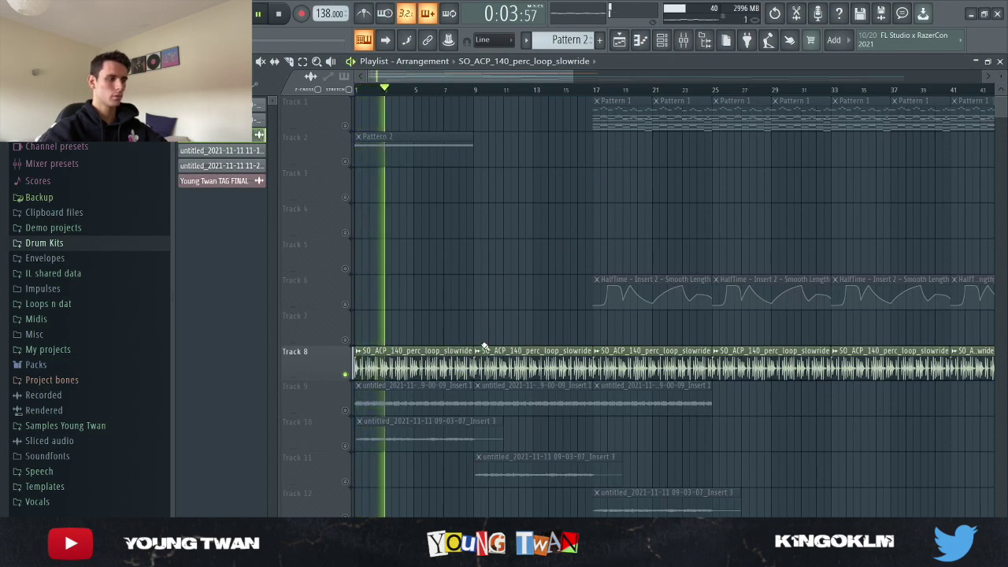
scroll(311, 360, "up", 2)
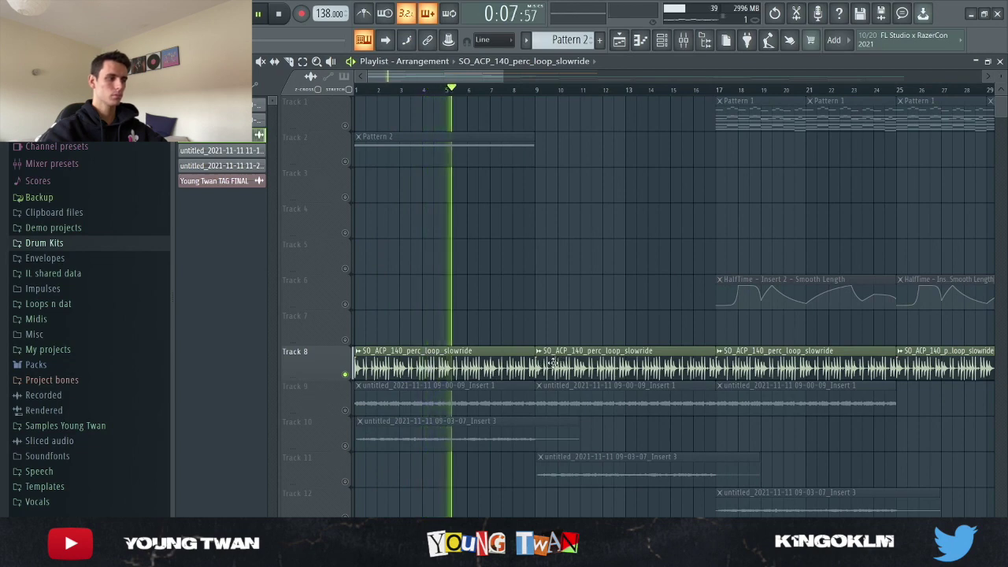
scroll(577, 420, "down", 2)
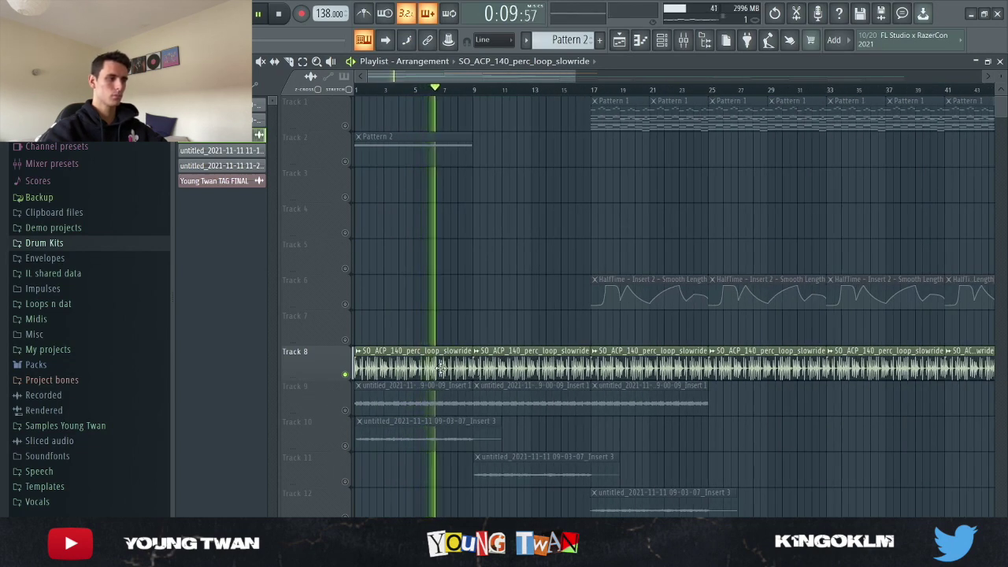
scroll(479, 350, "down", 3)
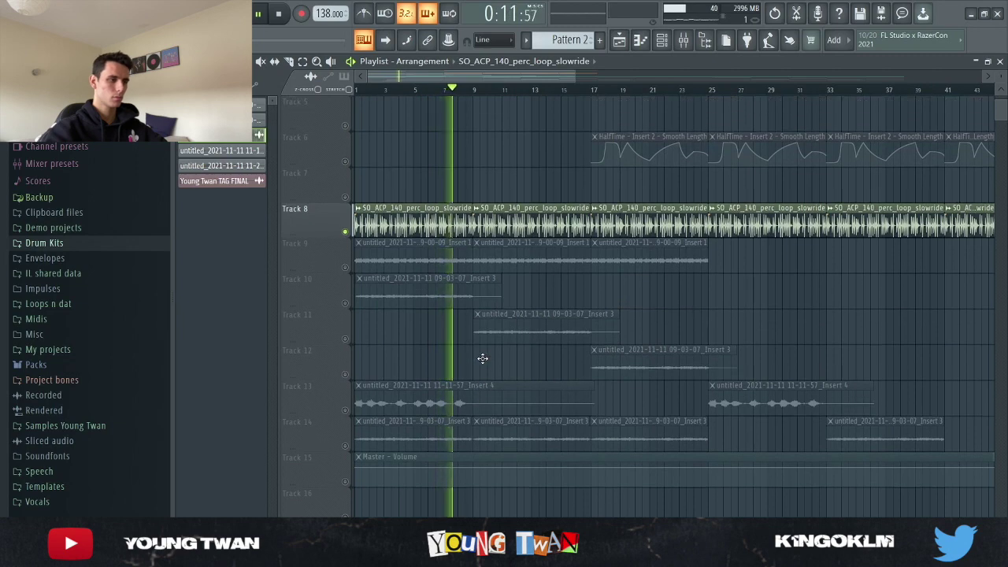
key("space")
left_click(683, 39)
Step: Select Insert 6 and review its two Pro-Q 3 EQs and OuterSpace reverb
left_click(513, 163)
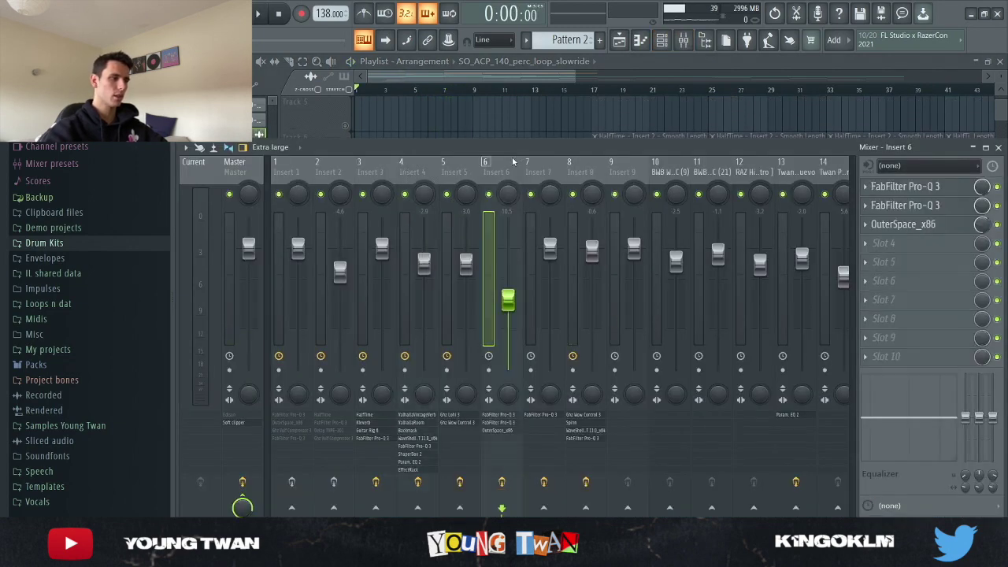
left_click(929, 187)
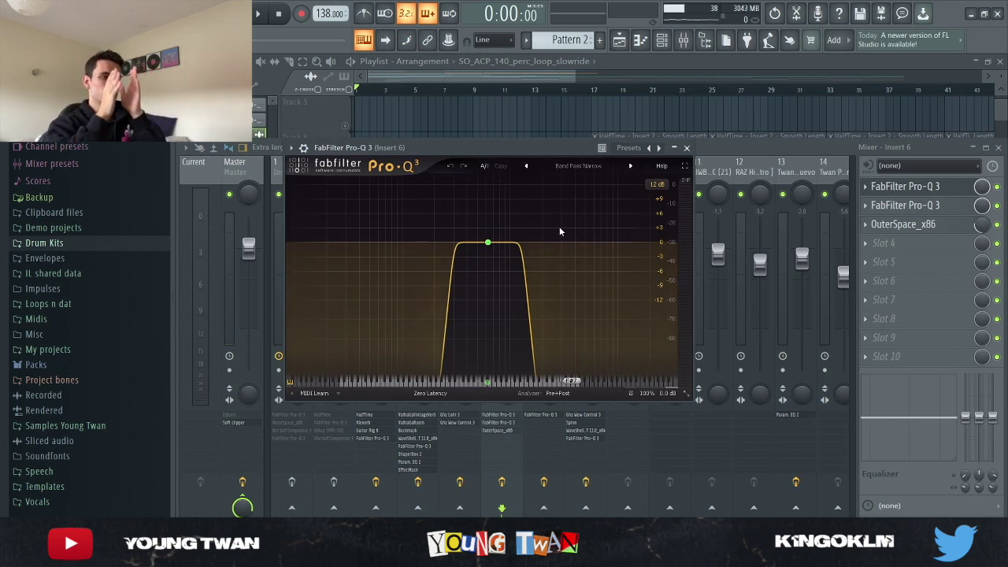
left_click(929, 187)
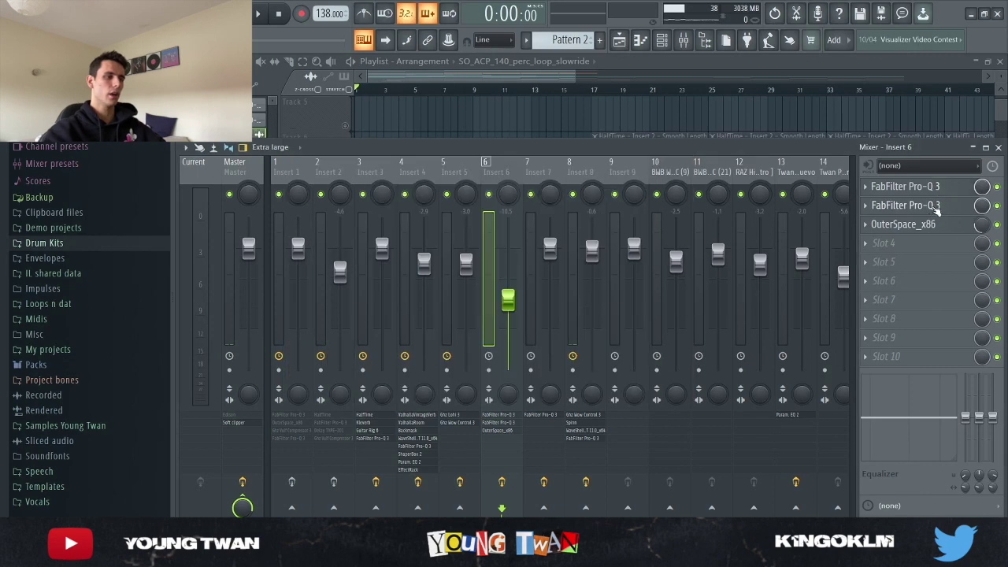
left_click(913, 204)
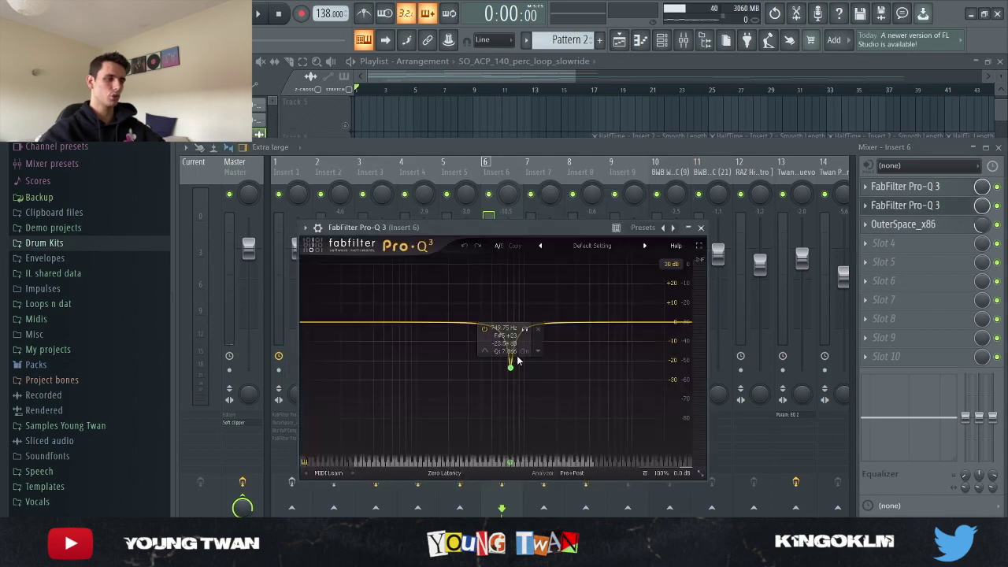
left_click(904, 224)
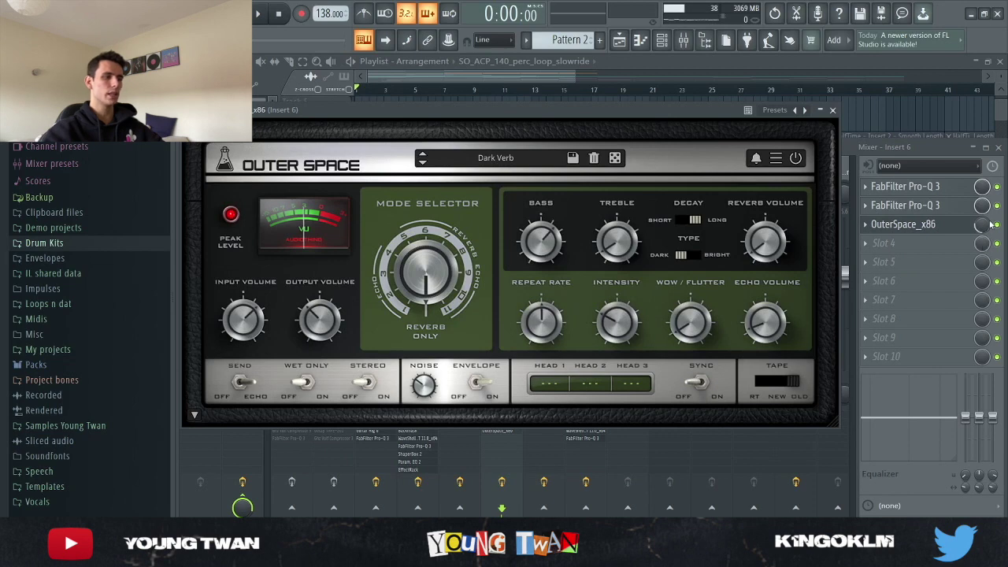
left_click(922, 224)
key("F9")
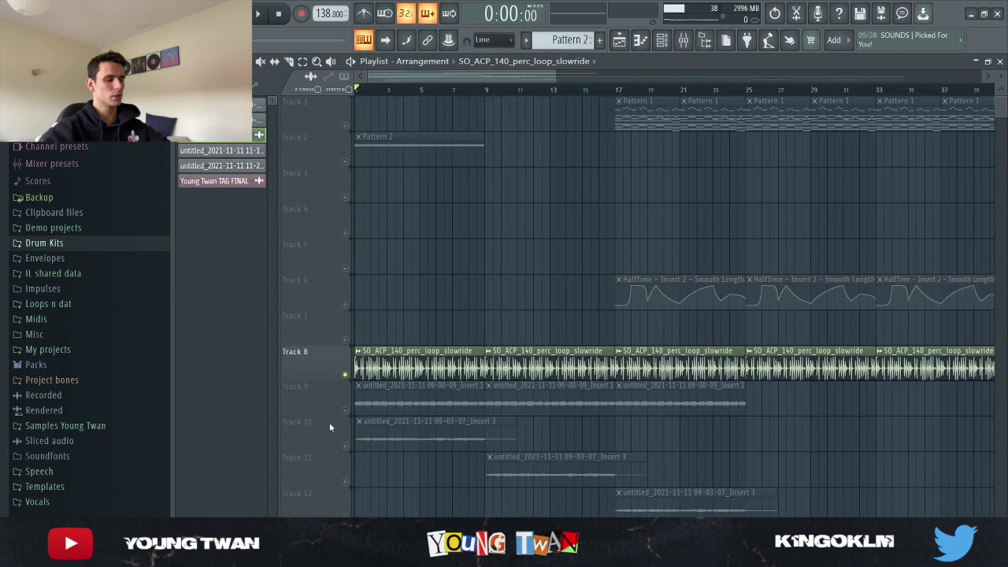
key("space")
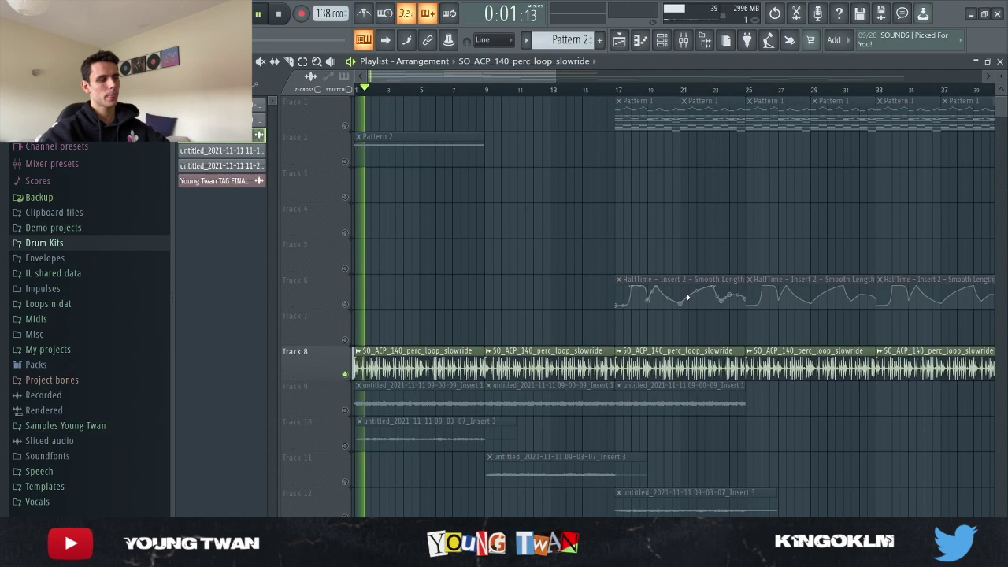
scroll(556, 438, "down", 4, "ctrl")
scroll(561, 439, "down", 3)
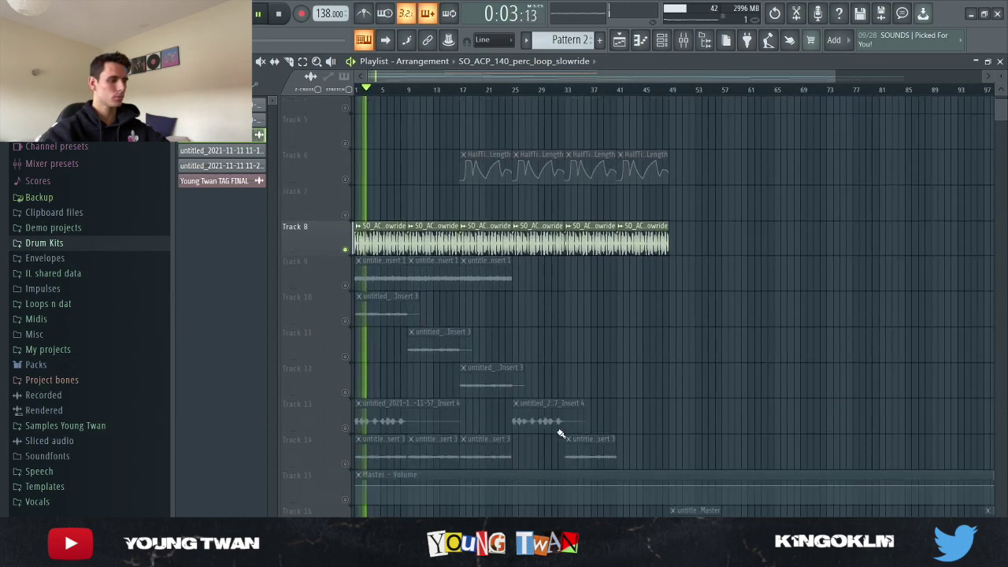
scroll(564, 442, "down", 2)
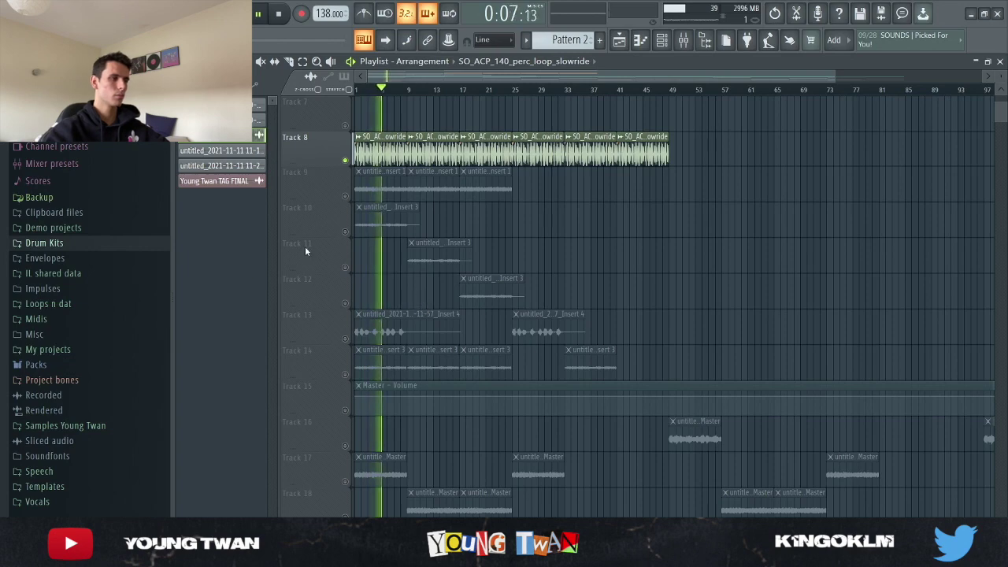
scroll(305, 246, "up", 3, "ctrl")
key("space")
left_click(683, 40)
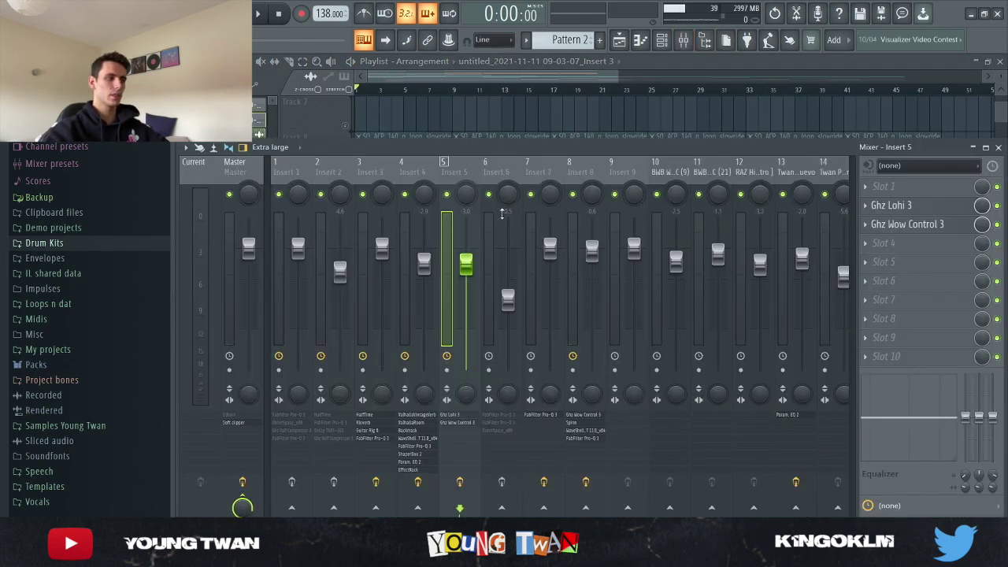
left_click(482, 117)
Step: Check the Insert 4 audio clip's settings, then review Insert 5's Ghz Lohi 3 and Ghz Wow Control 3
double_click(392, 331)
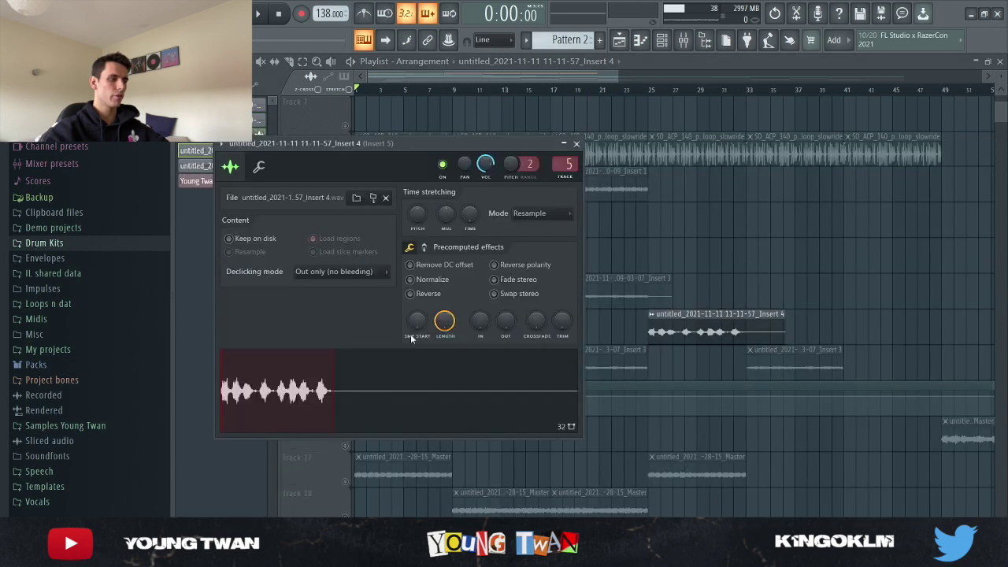
left_click(578, 144)
left_click(682, 40)
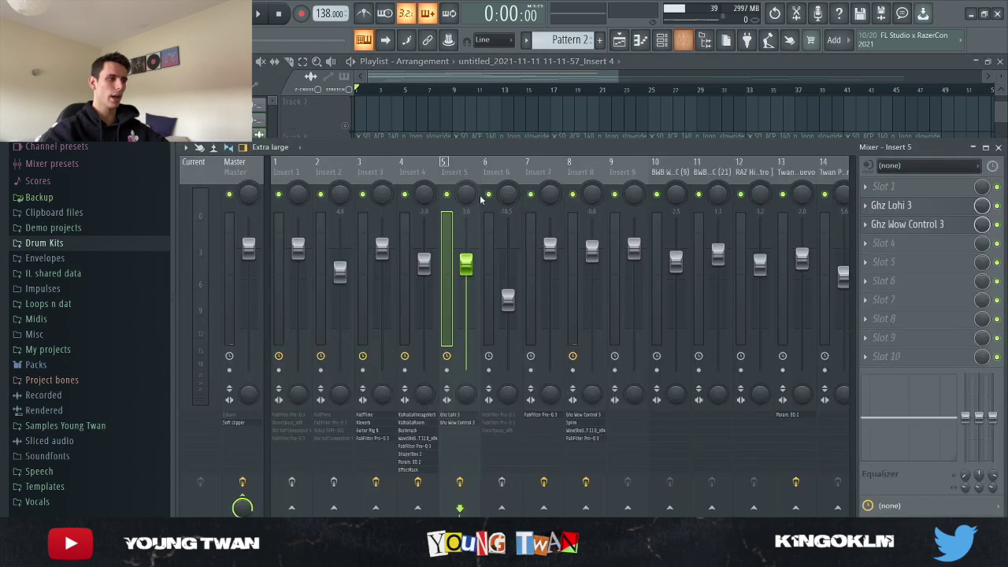
left_click(936, 209)
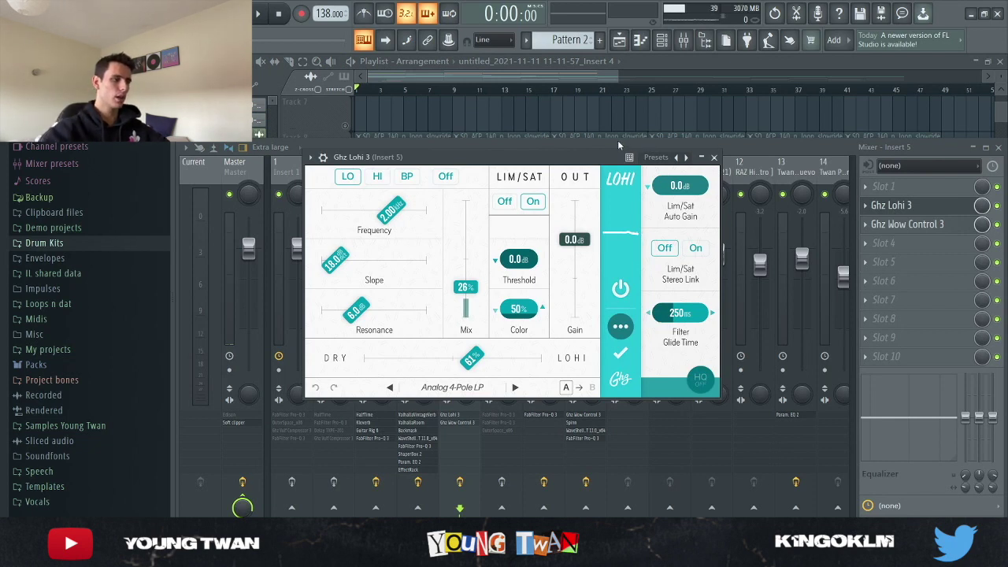
left_click(714, 157)
left_click(917, 226)
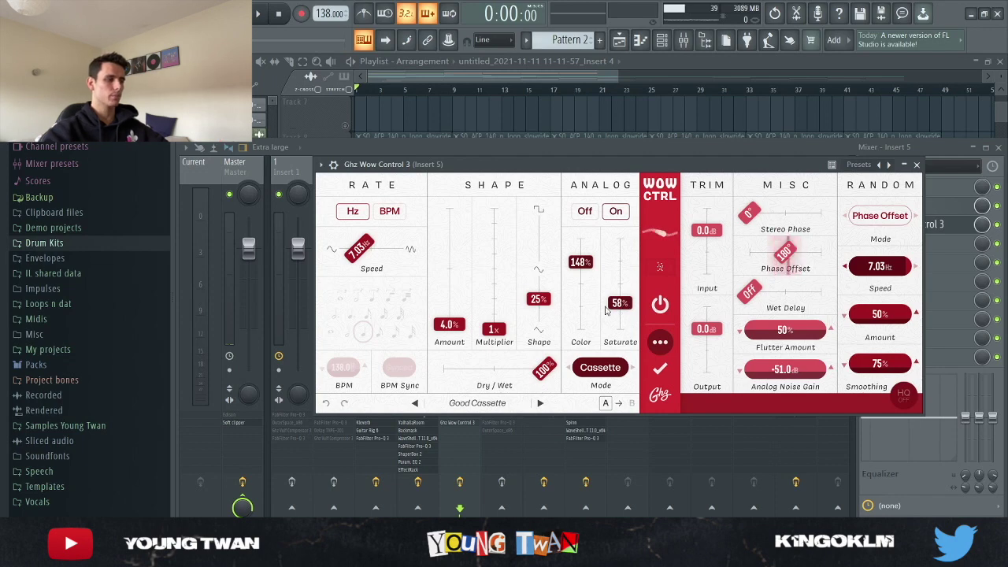
left_click(917, 165)
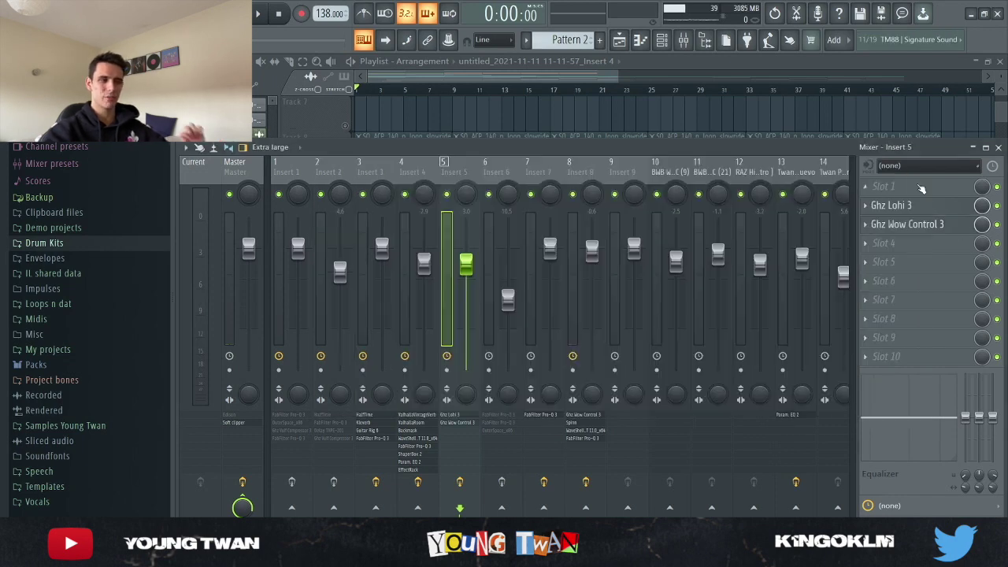
Step: Hide the mixer and play the arrangement from the playlist
left_click(494, 122)
scroll(551, 390, "down", 8)
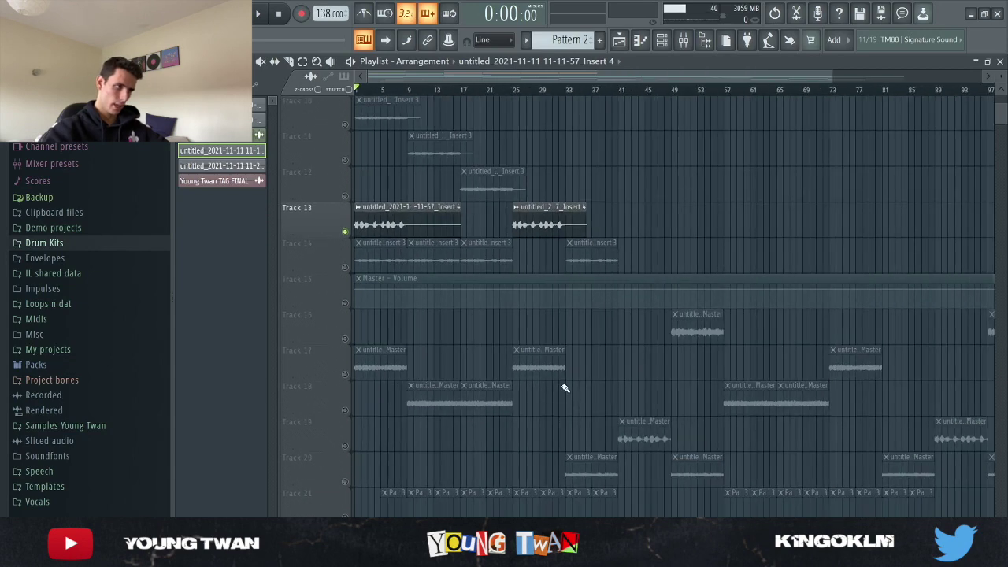
scroll(578, 401, "up", 3)
scroll(441, 339, "down", 4)
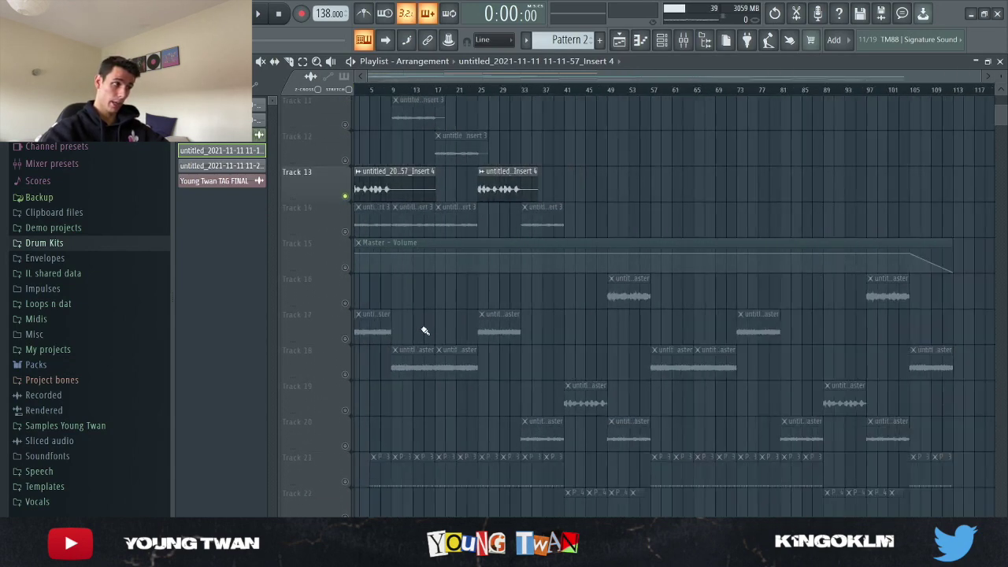
key("space")
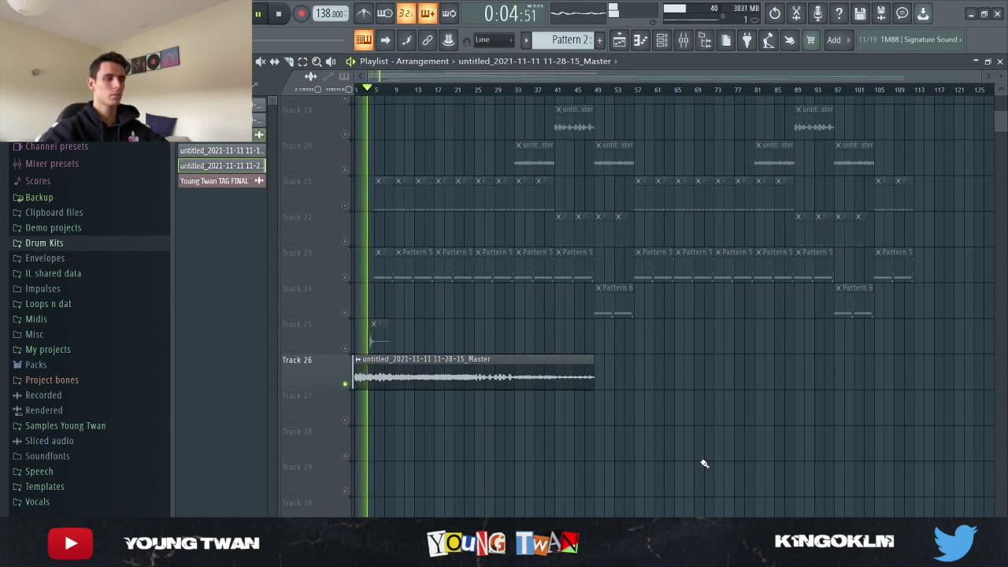
scroll(705, 463, "up", 1)
scroll(705, 463, "up", 1)
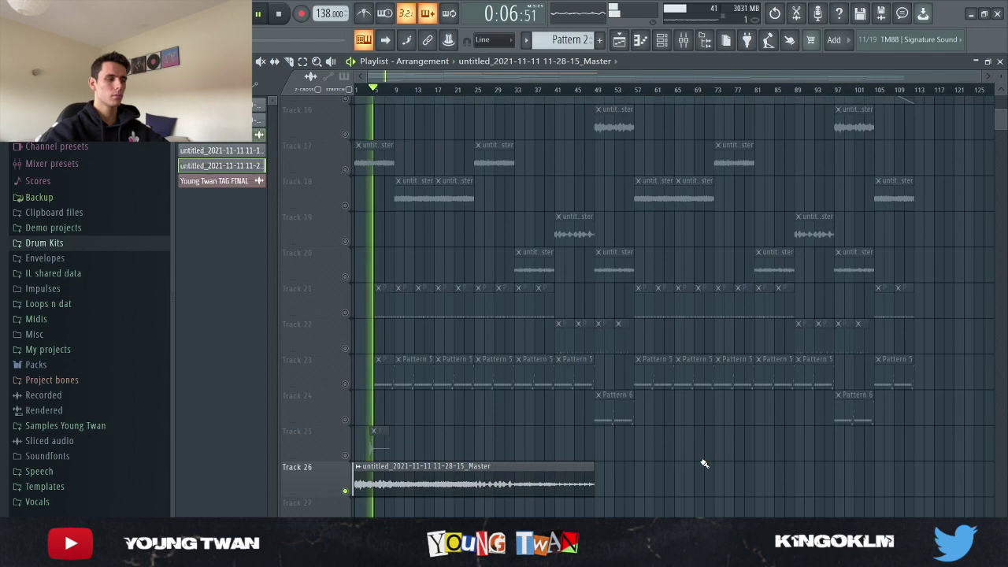
Step: Show Insert 8's effect chain in the mixer and stop playback
left_click(688, 46)
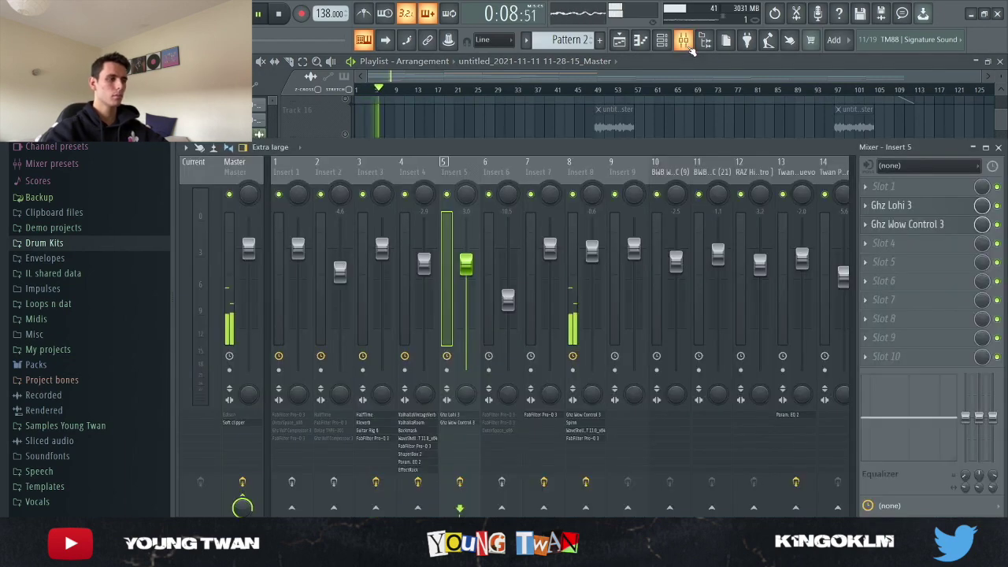
left_click(585, 485)
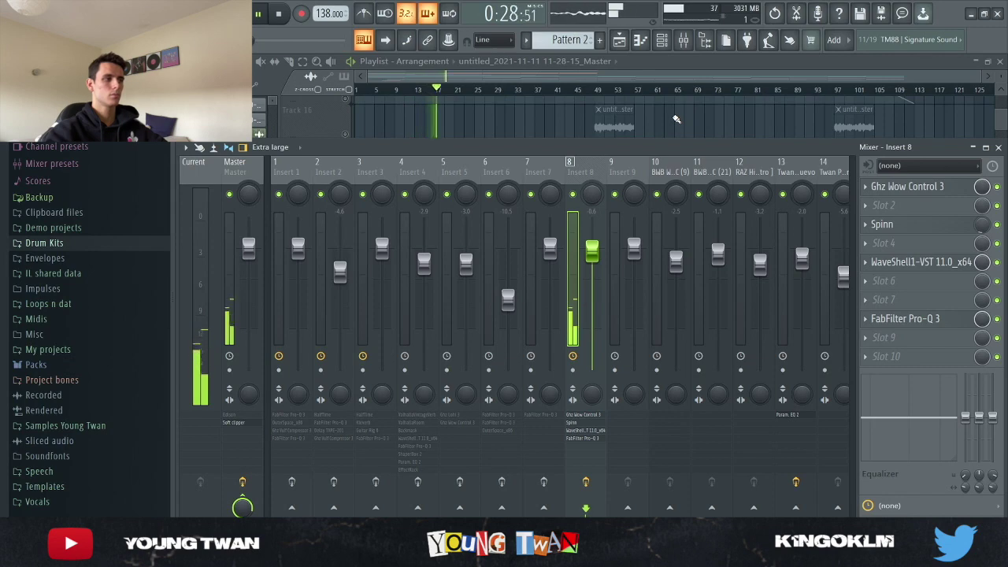
key("space")
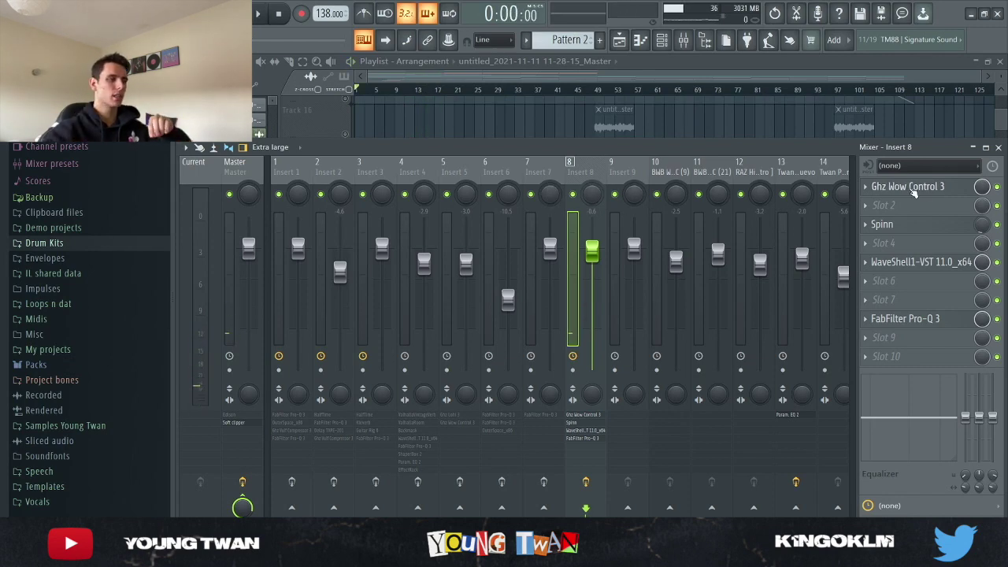
Step: Review Insert 8's Ghz Wow Control 3 and Spinn effects
left_click(912, 190)
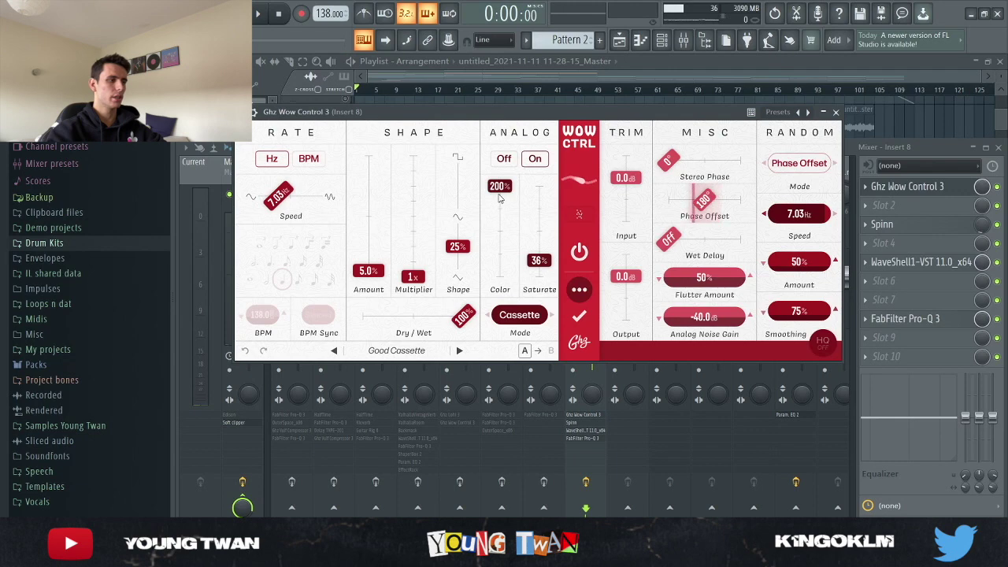
left_click(835, 113)
left_click(923, 228)
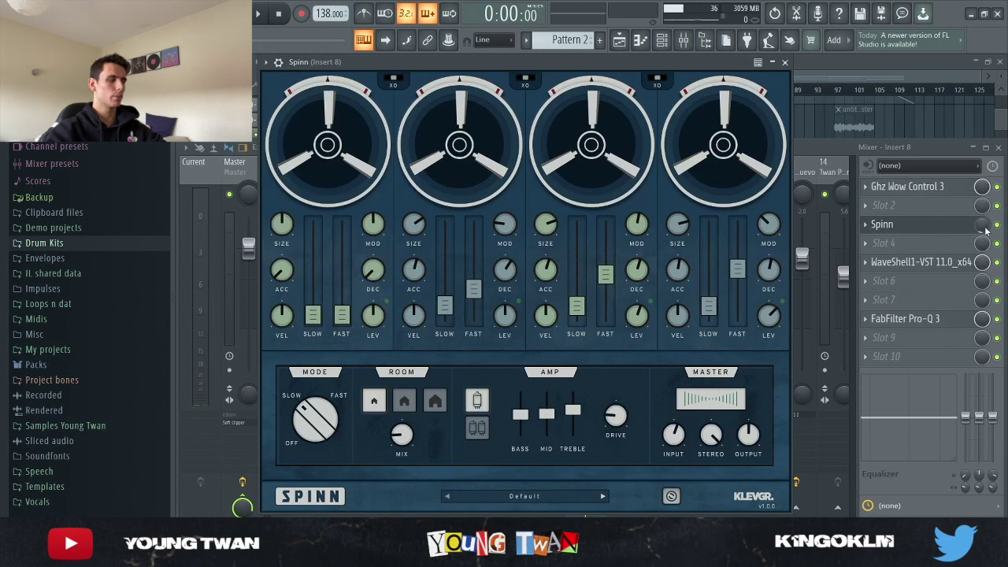
left_click(943, 228)
Step: Review Insert 8's WaveShell vinyl effect and Pro-Q 3, then return to the playlist
left_click(943, 264)
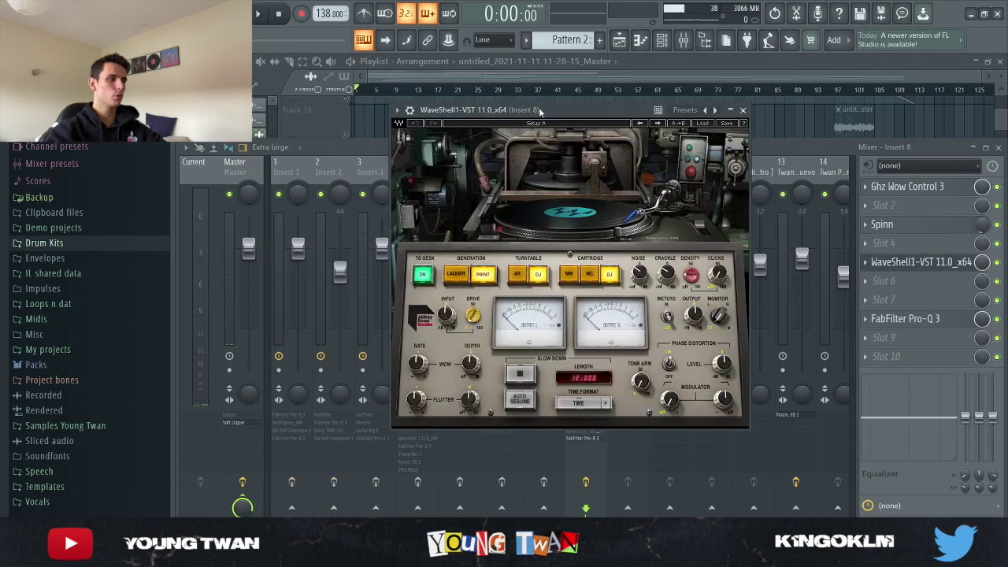
left_click_drag(540, 112, 569, 96)
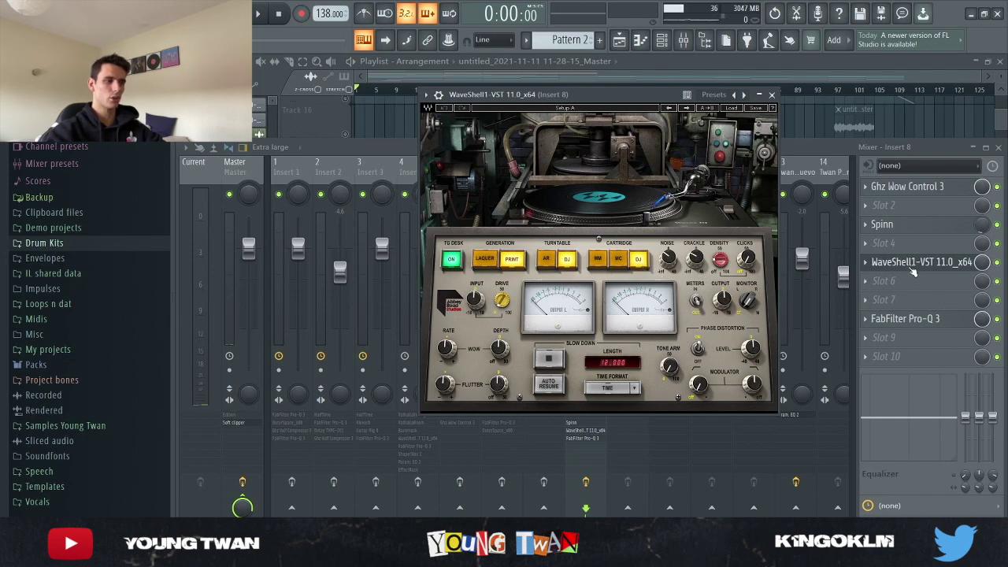
left_click(914, 266)
left_click(913, 319)
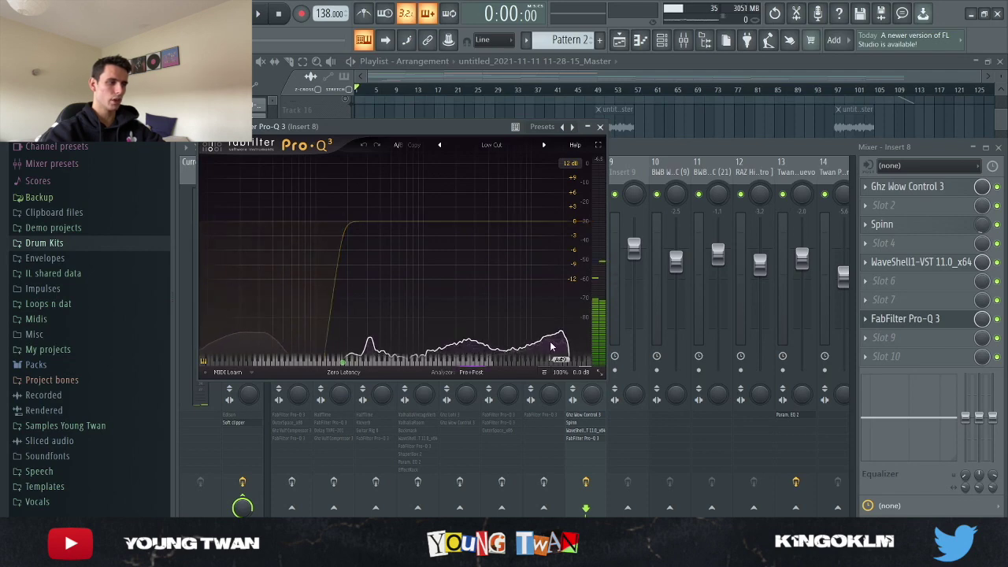
key("F5")
Step: Delete the bounced Master clip from Track 26 and mute Track 6's automation and Track 1's clips
right_click(479, 448)
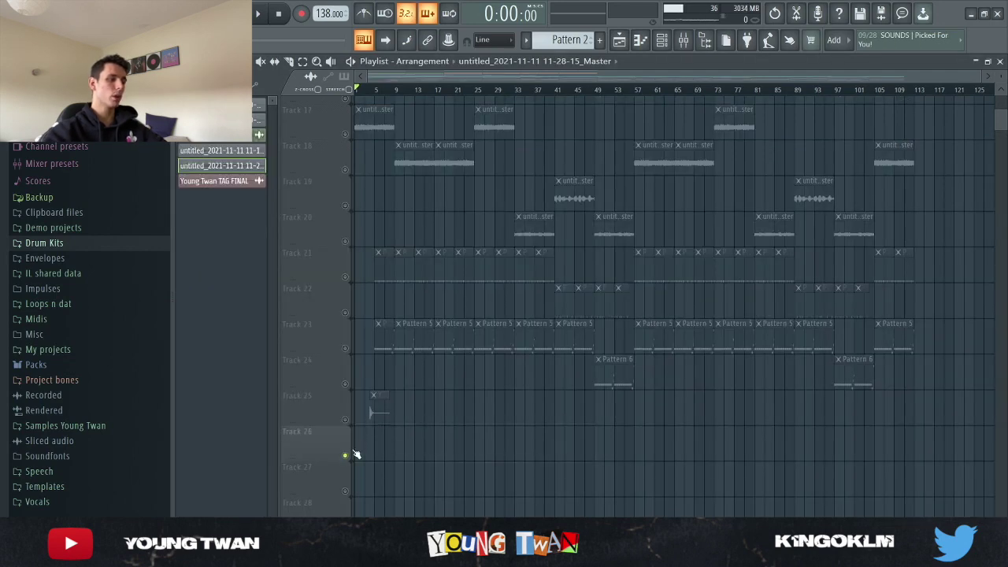
scroll(500, 415, "up", 5)
scroll(504, 386, "up", 6)
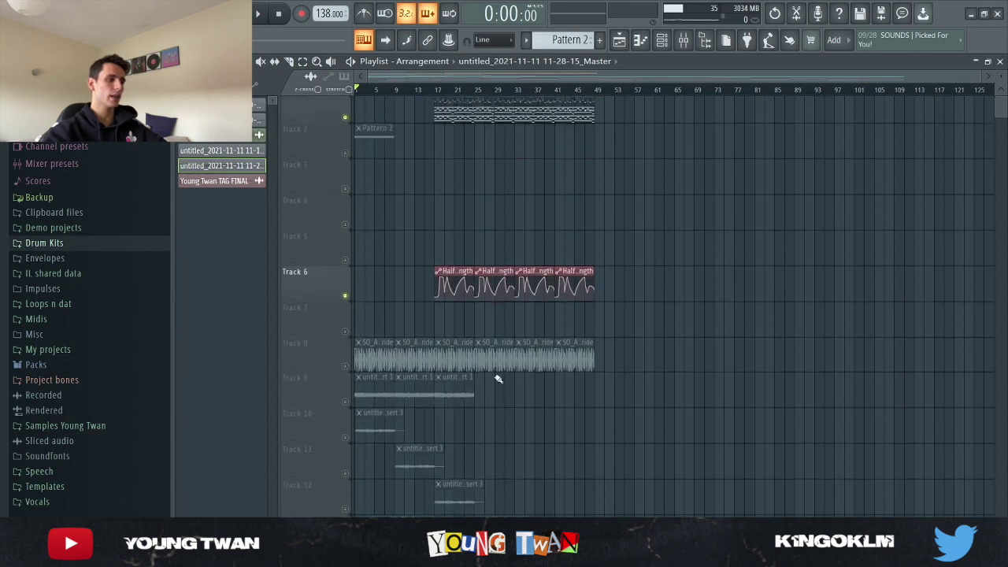
left_click(344, 304)
left_click(344, 125)
Step: Audition the arrangement with the Channel rack and Mixer open
key("F6")
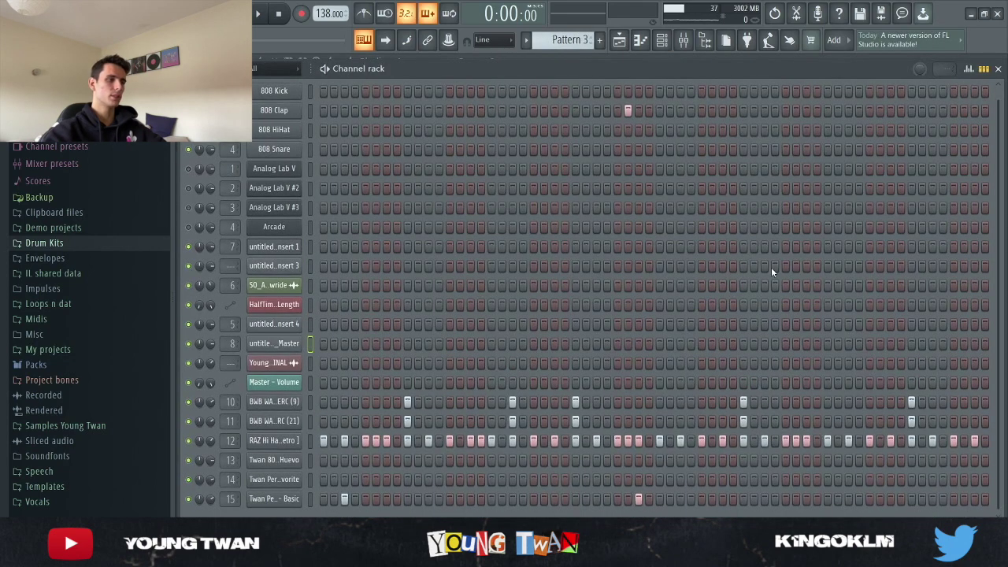
key("F9")
key("space")
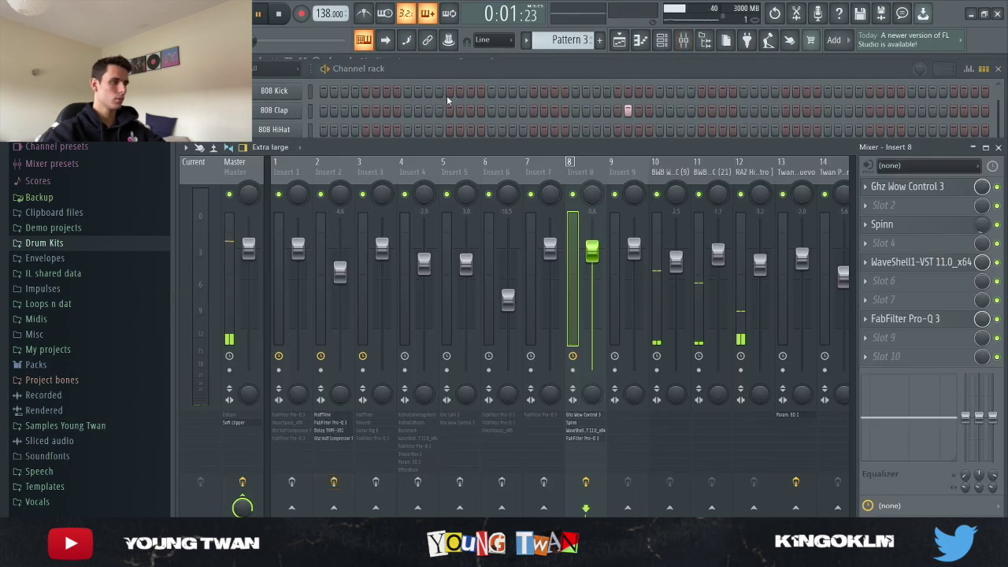
left_click(452, 77)
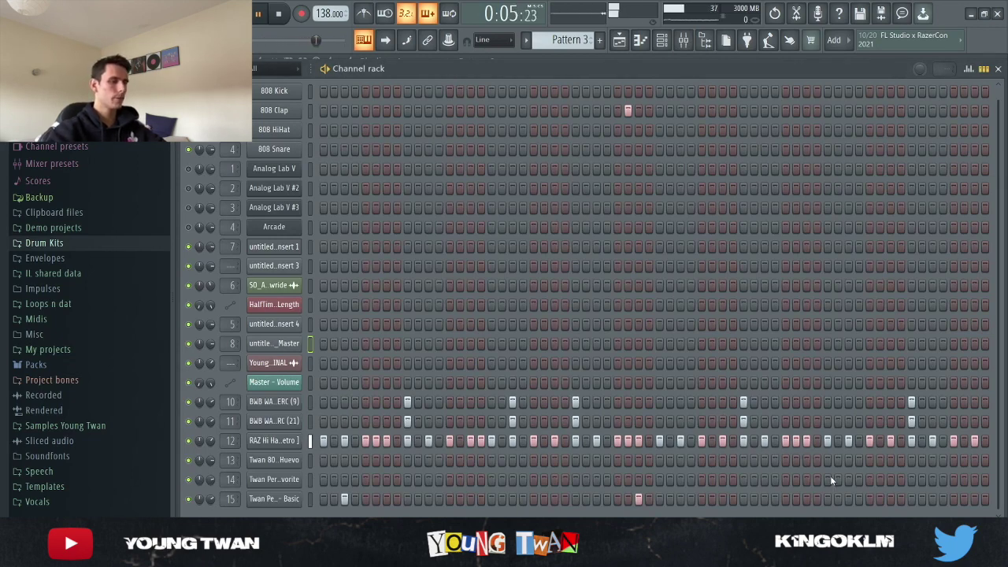
key("space")
Step: Select Pattern 5 and audition the Twan 808's repeated C5 bassline in the Piano roll
scroll(587, 49, "up", 2)
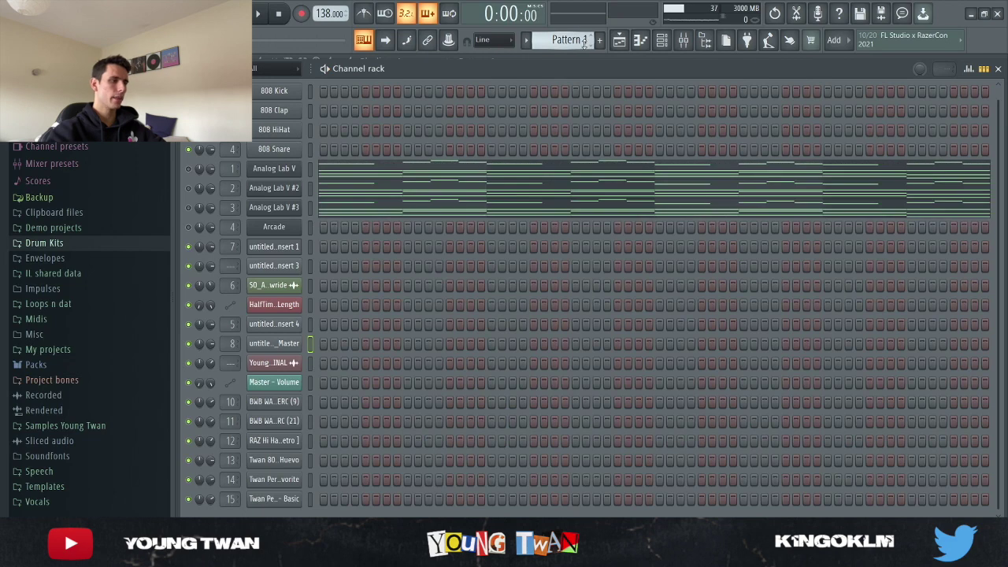
scroll(567, 40, "down", 4)
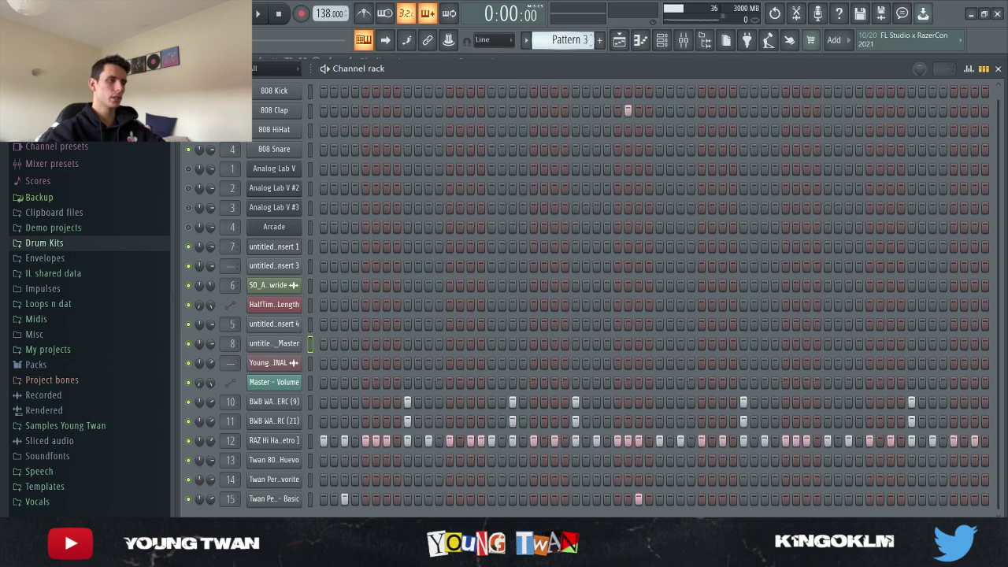
key("space")
left_click(449, 461)
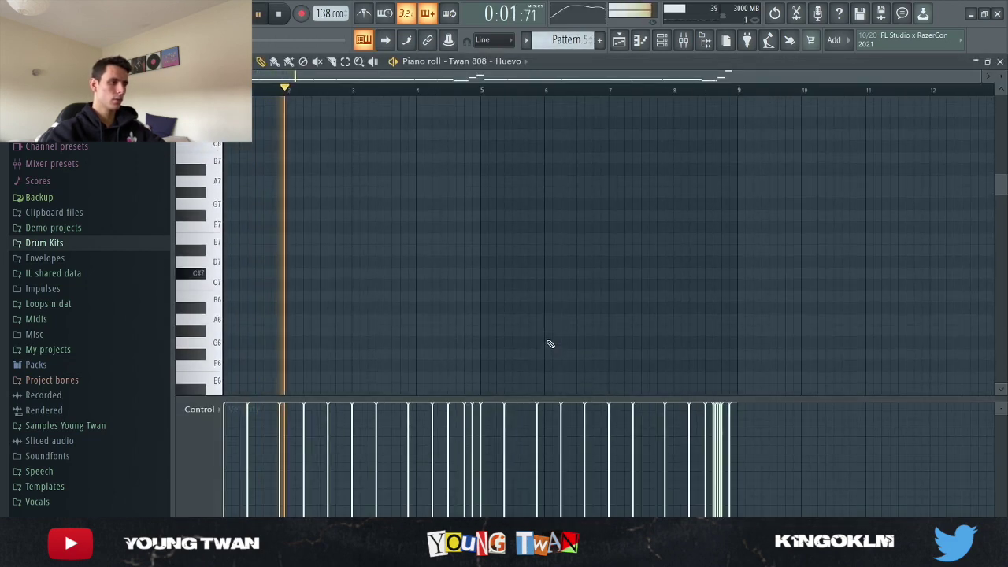
scroll(554, 333, "down", 4)
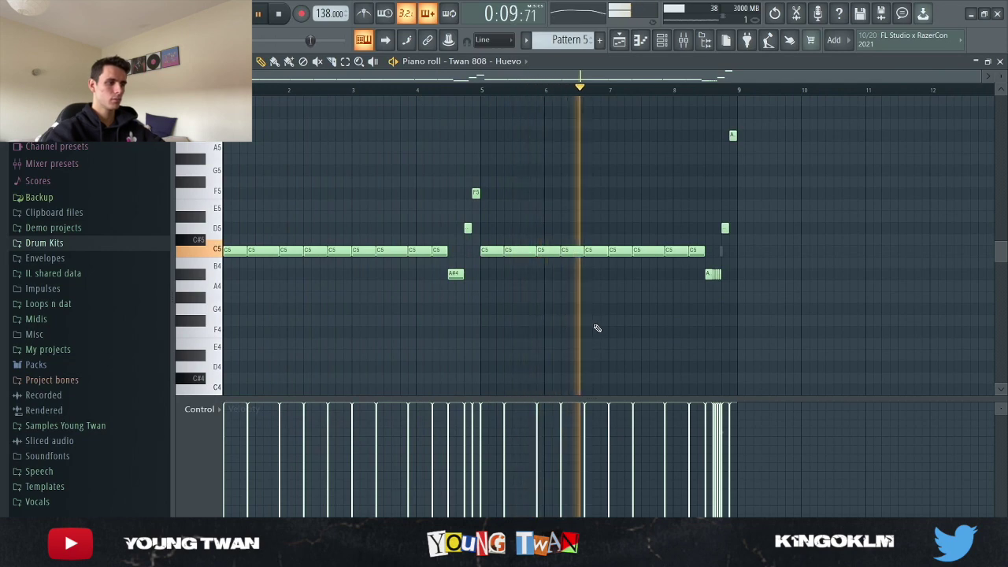
scroll(596, 261, "down", 2)
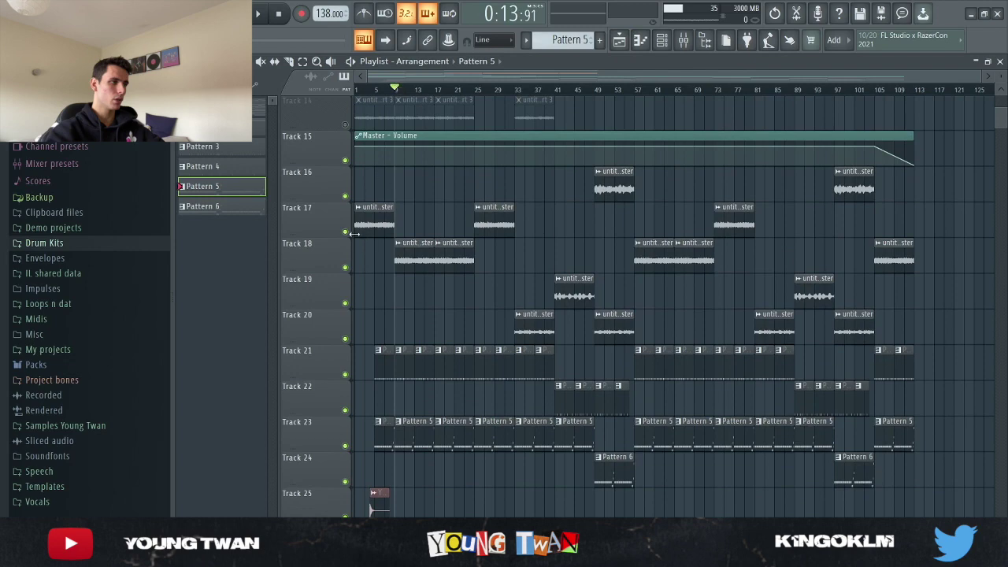
Step: Play the arrangement with Track 18 muted, then unmute it and stop
left_click(347, 267)
scroll(635, 487, "up", 3)
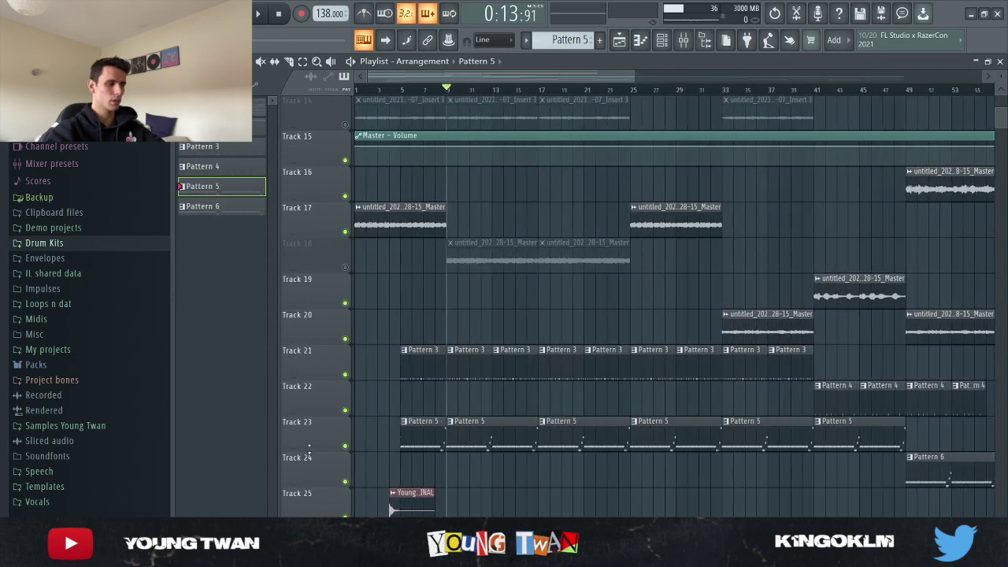
key("space")
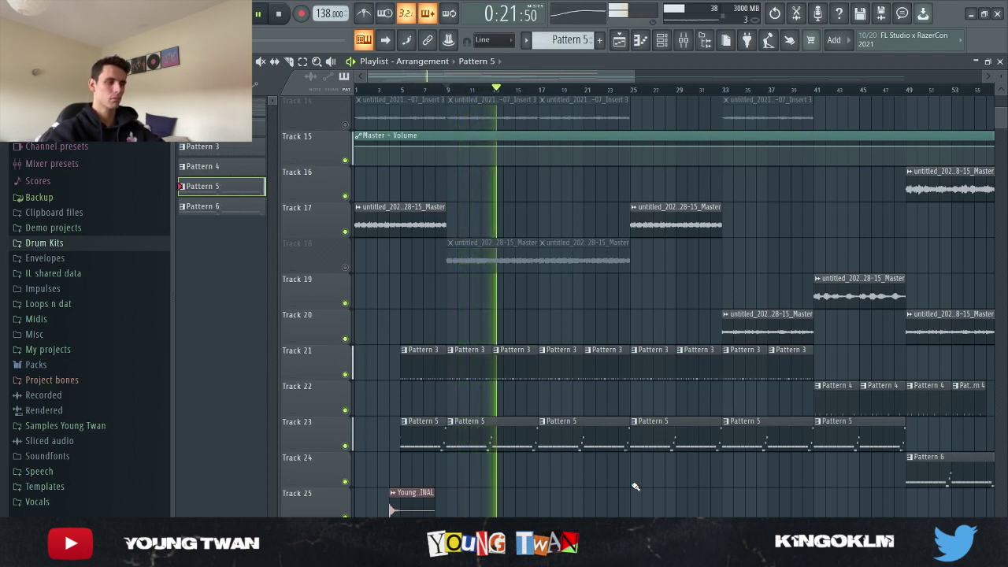
left_click(345, 268)
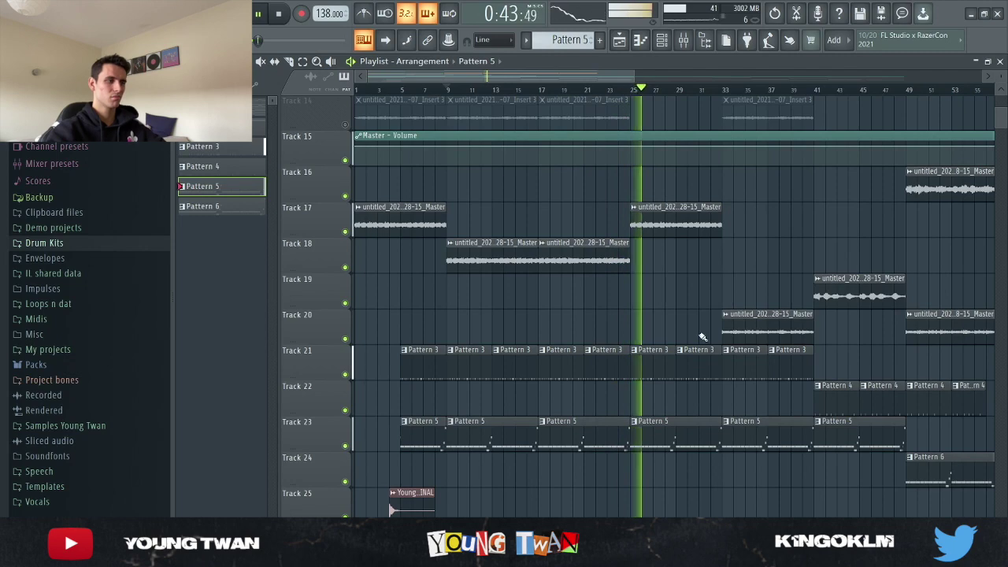
key("space")
Step: Play from bar 41 with bars 21–69 in view, then stop and bring up the Mixer
left_click_drag(879, 490, 674, 416)
key("space")
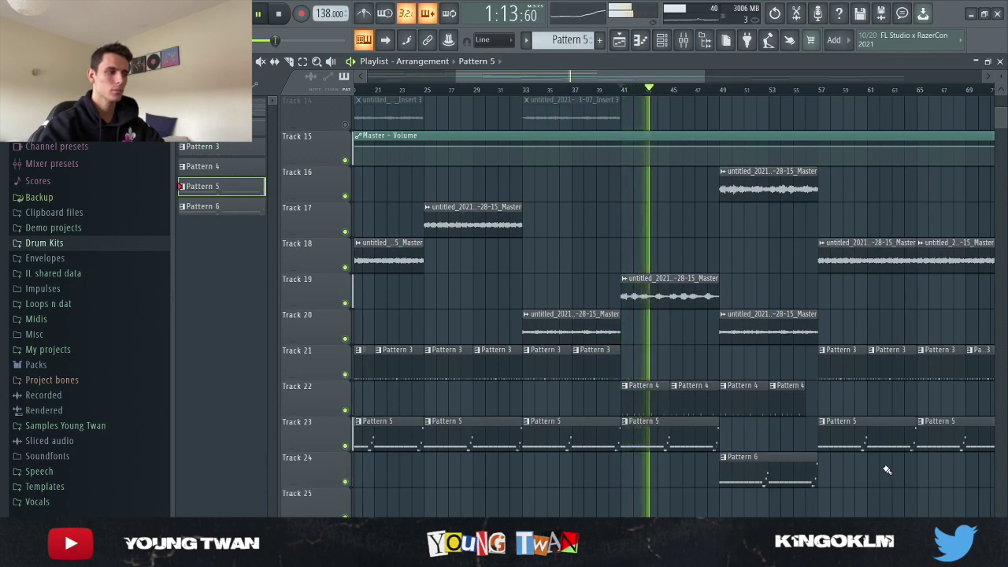
scroll(866, 453, "down", 4)
scroll(780, 443, "down", 2)
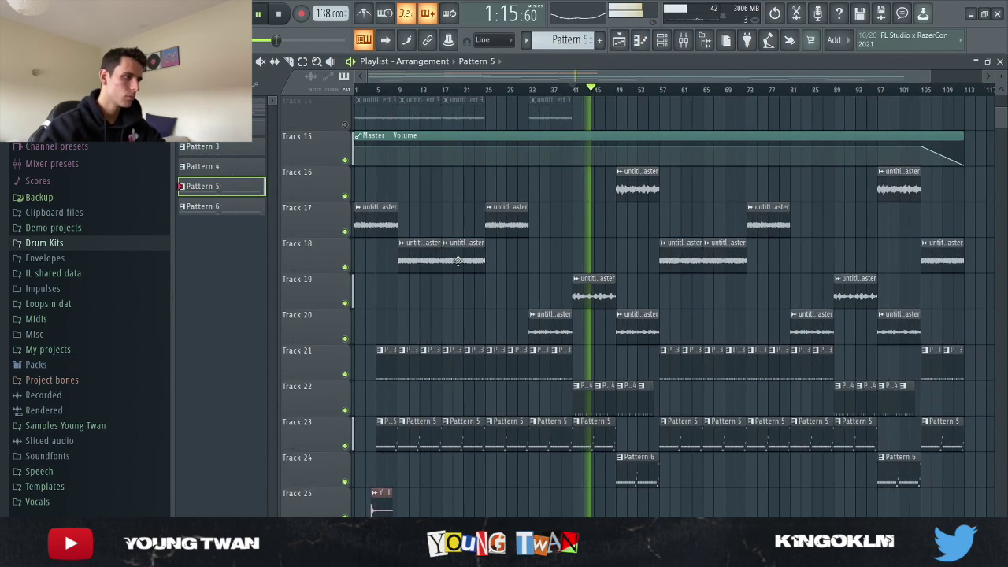
scroll(693, 456, "up", 3)
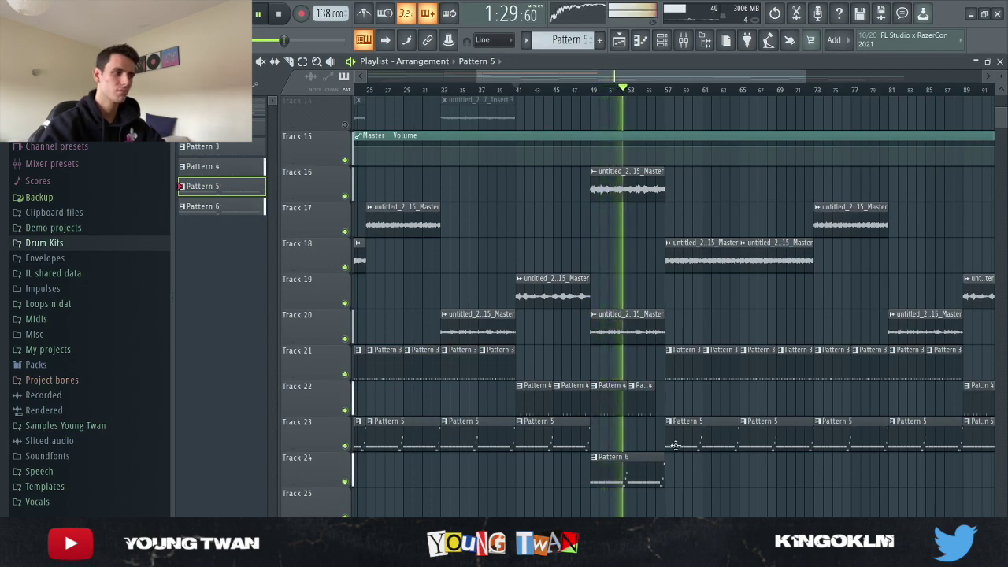
key("space")
key("F9")
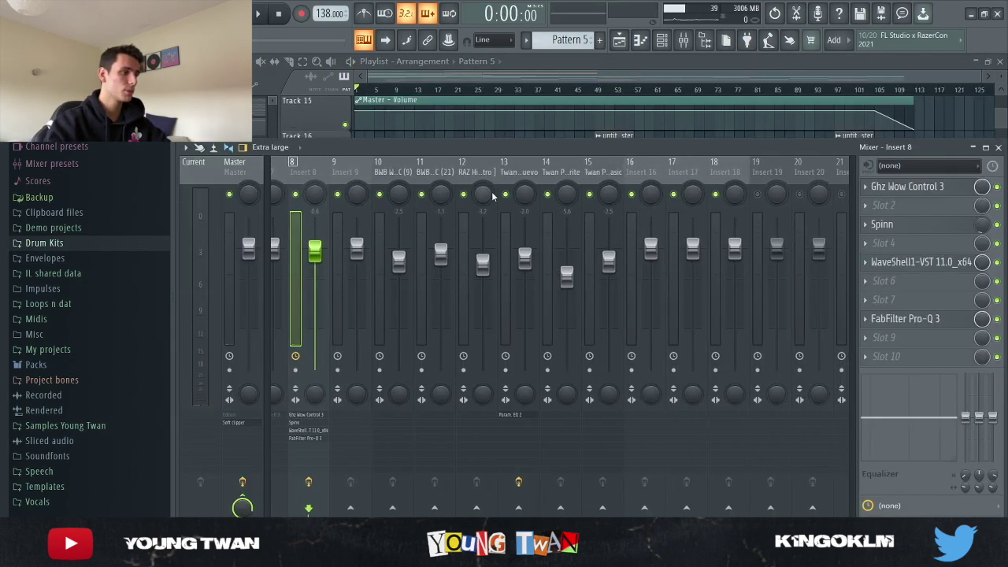
Step: Check the Fruity parametric EQ 2 on the Twan 808 - Huevo insert
left_click(517, 172)
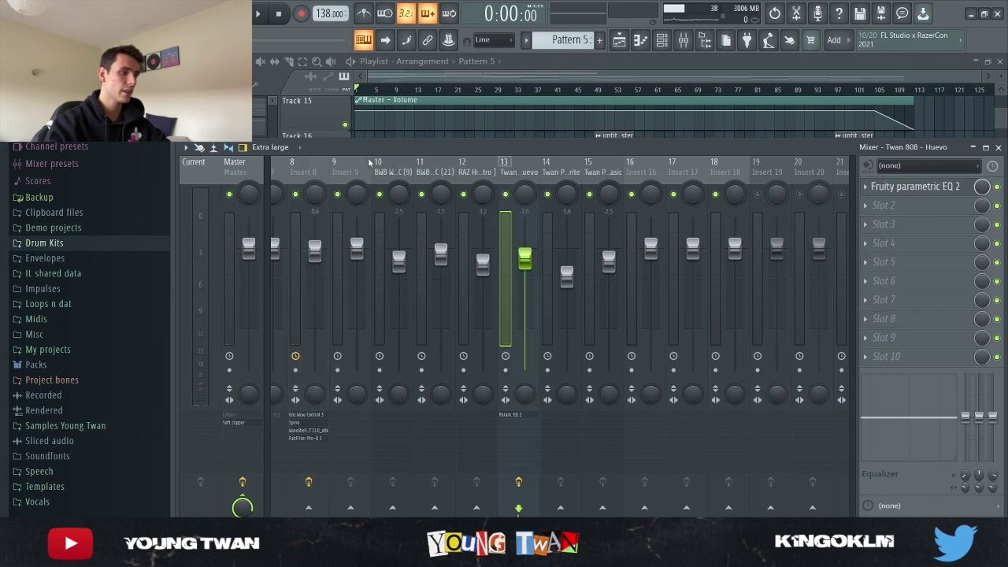
left_click(933, 192)
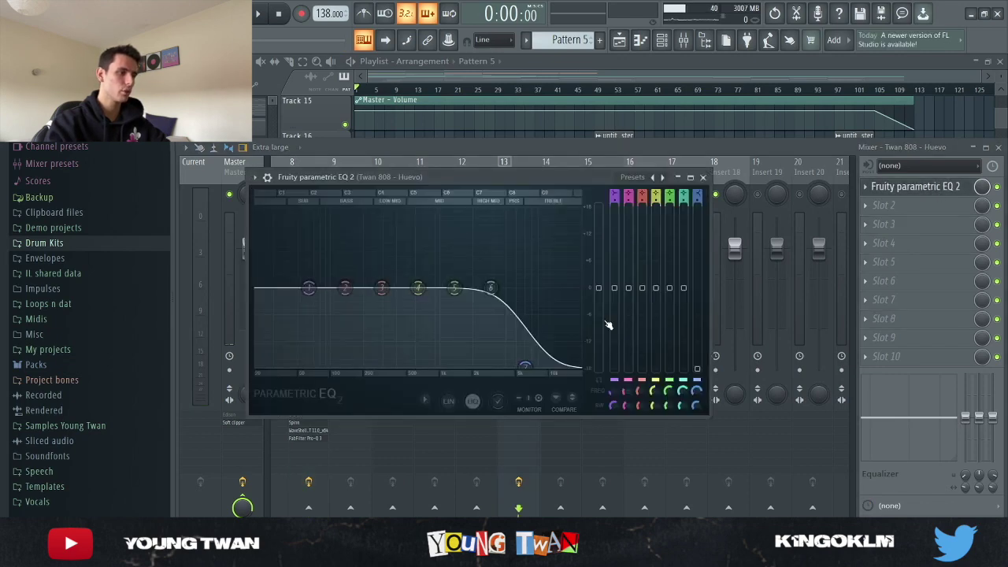
left_click(951, 187)
Step: Check the Master's Fruity soft clipper, then return to the arrangement Playlist
key("Home")
left_click(943, 226)
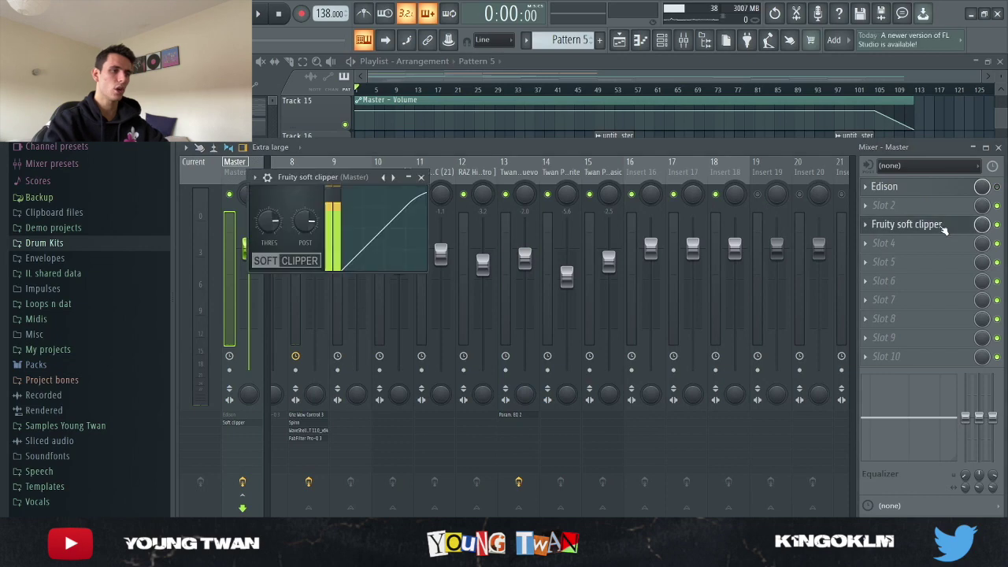
left_click(944, 226)
left_click(960, 127)
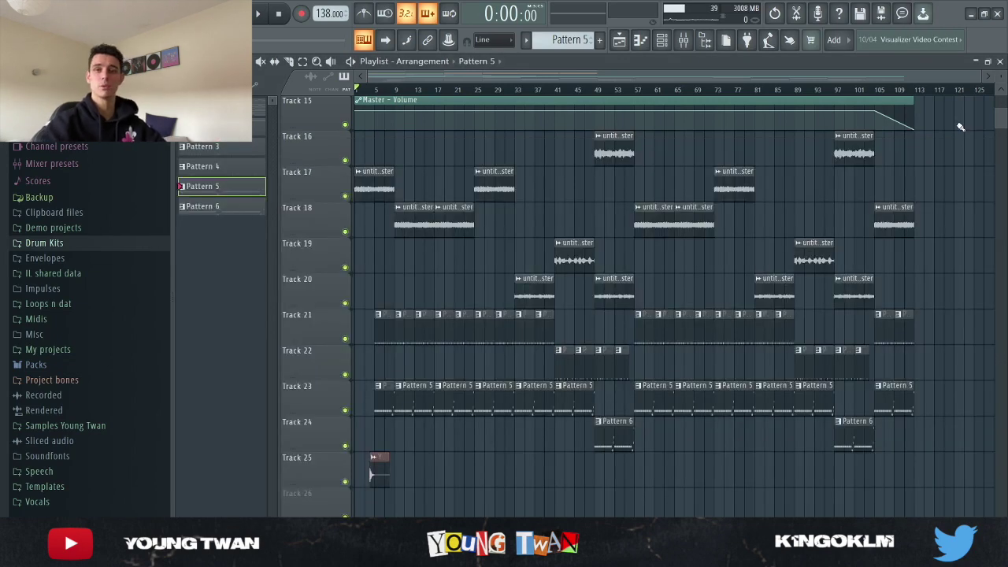